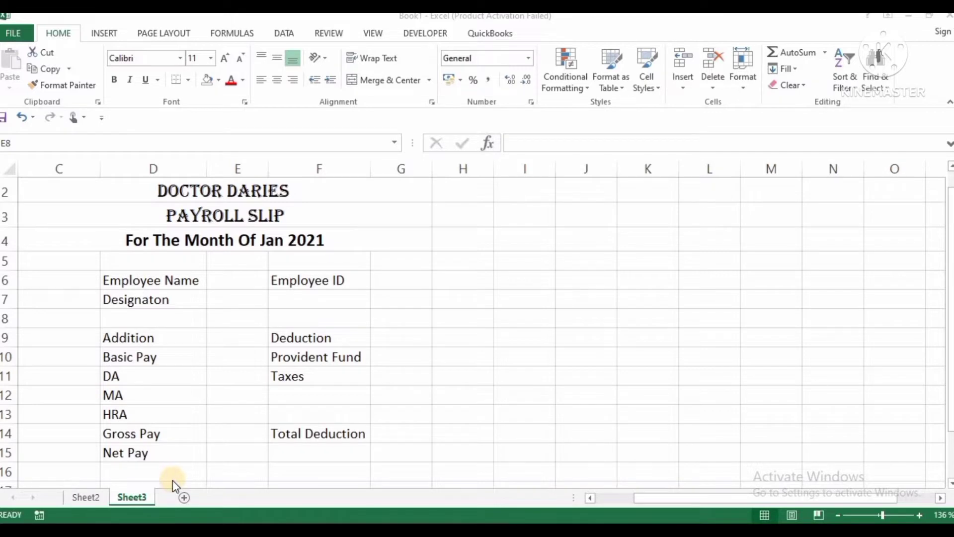
# Review the payroll data on Sheet2 and return to the blank payroll slip on Sheet3
pyautogui.click(94, 496)
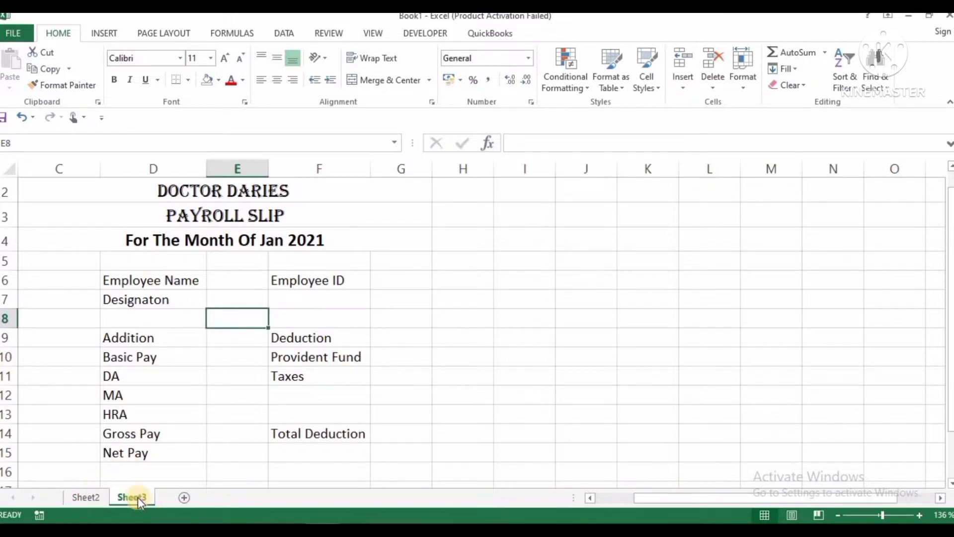
pyautogui.click(73, 494)
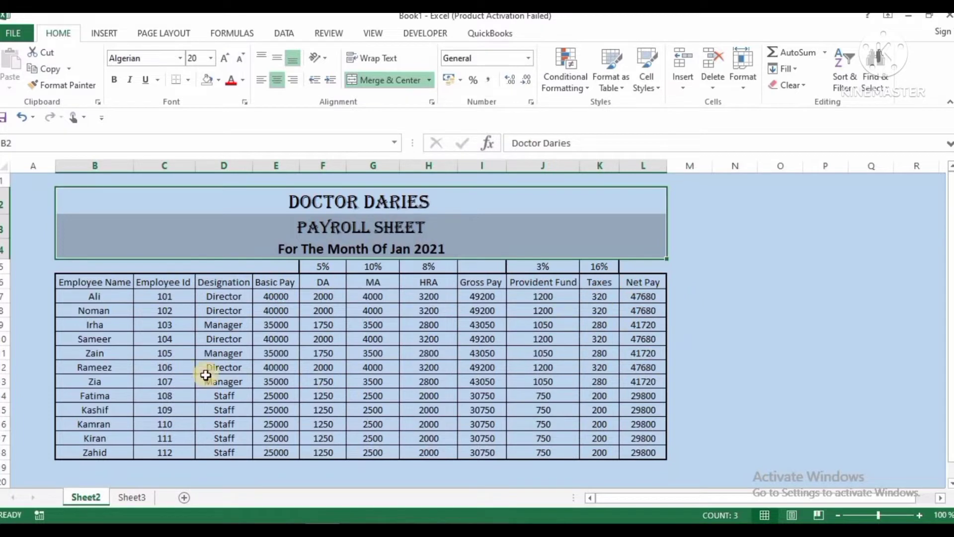
pyautogui.click(132, 497)
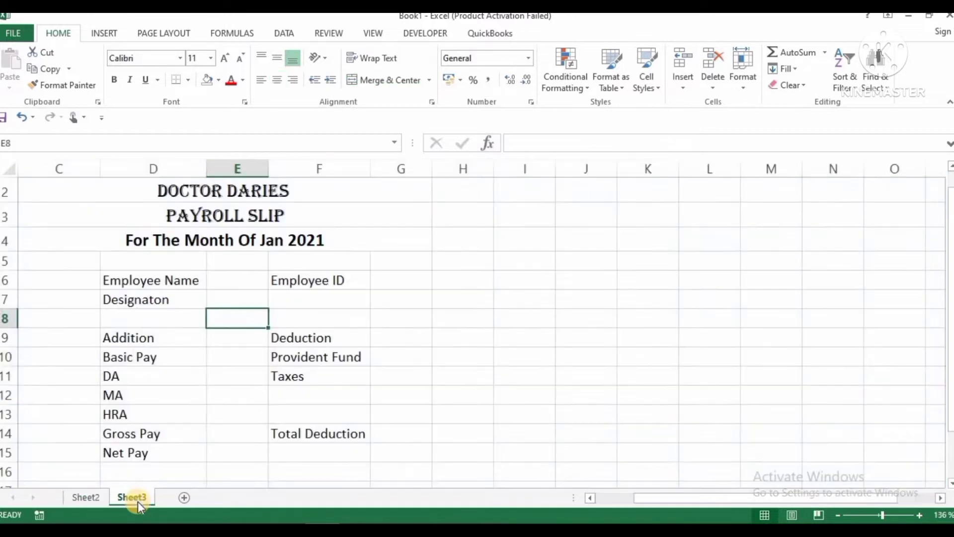
# Enter =VLOOKUP(E6,Sheet2!B6:L18,2,FALSE) in cell G6 to look up the Employee ID by employee name
pyautogui.click(388, 280)
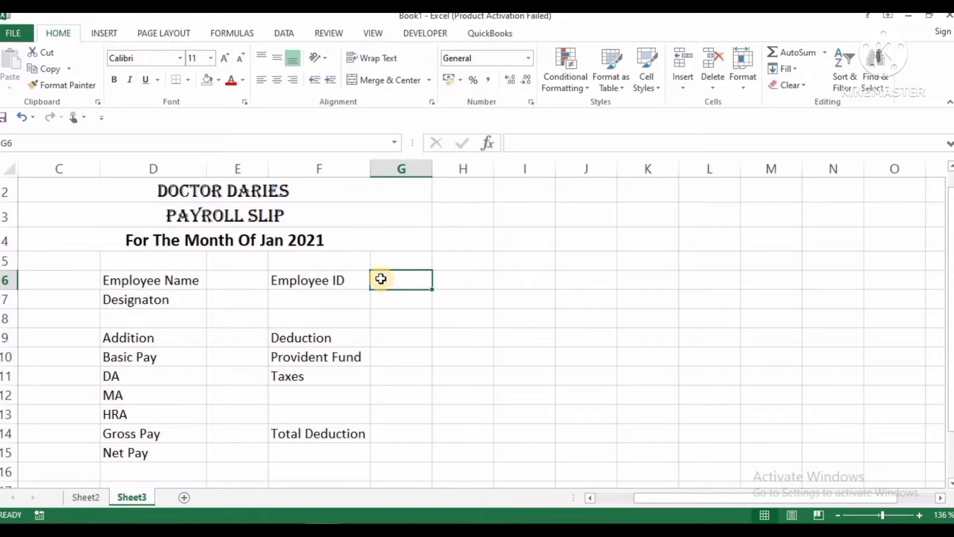
pyautogui.write('=')
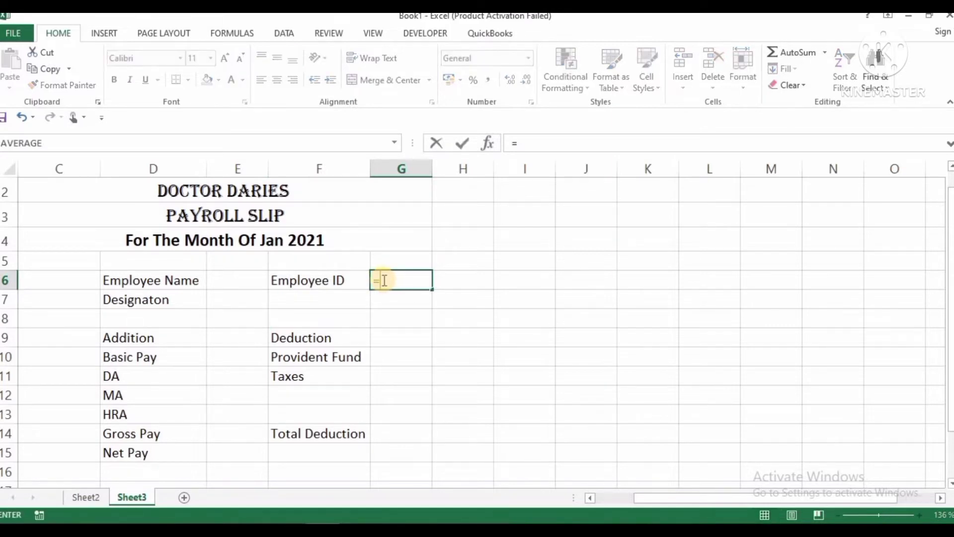
pyautogui.write('vl')
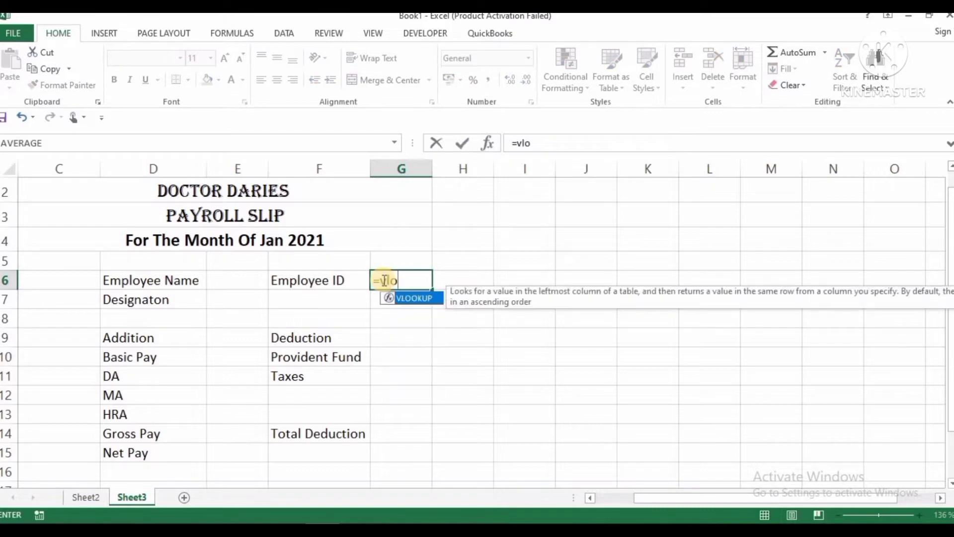
pyautogui.write('o')
pyautogui.press('Tab')
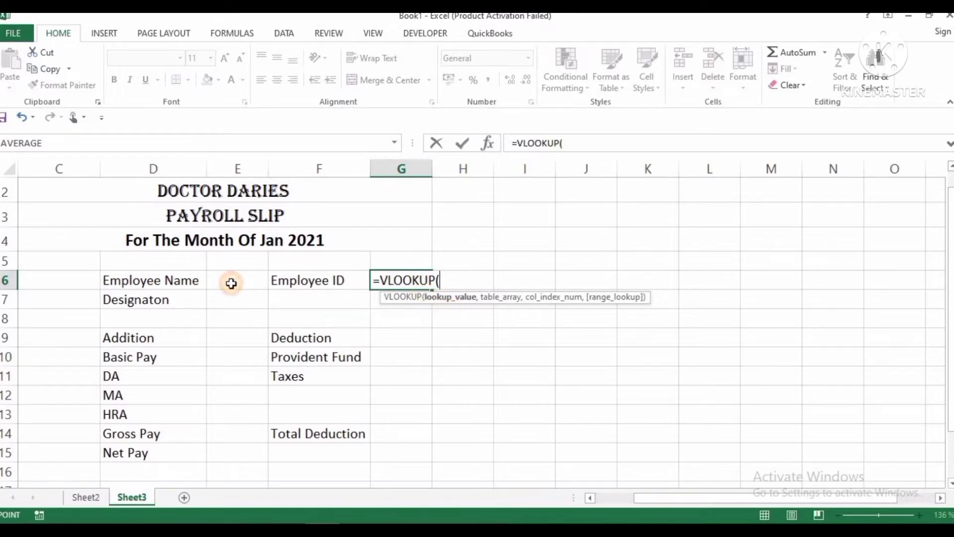
pyautogui.click(231, 282)
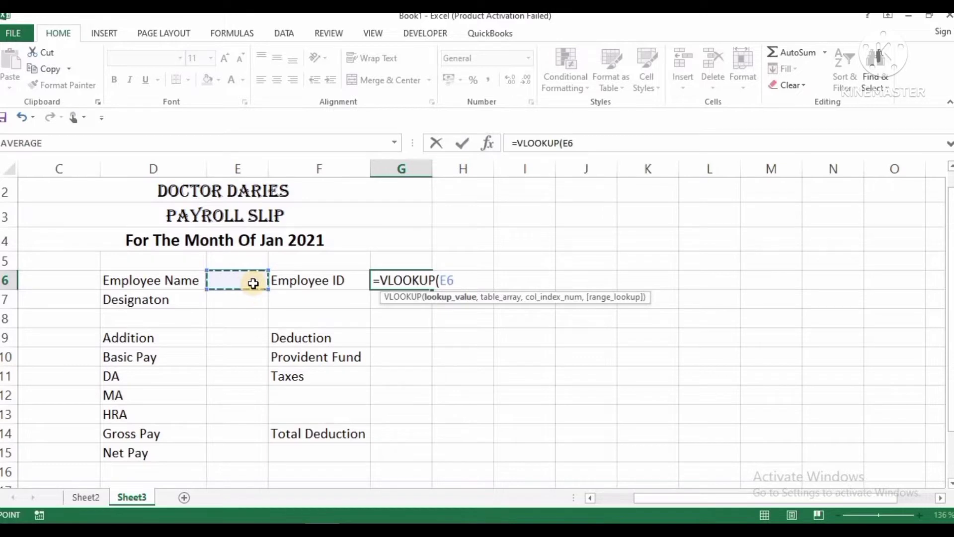
pyautogui.write(',')
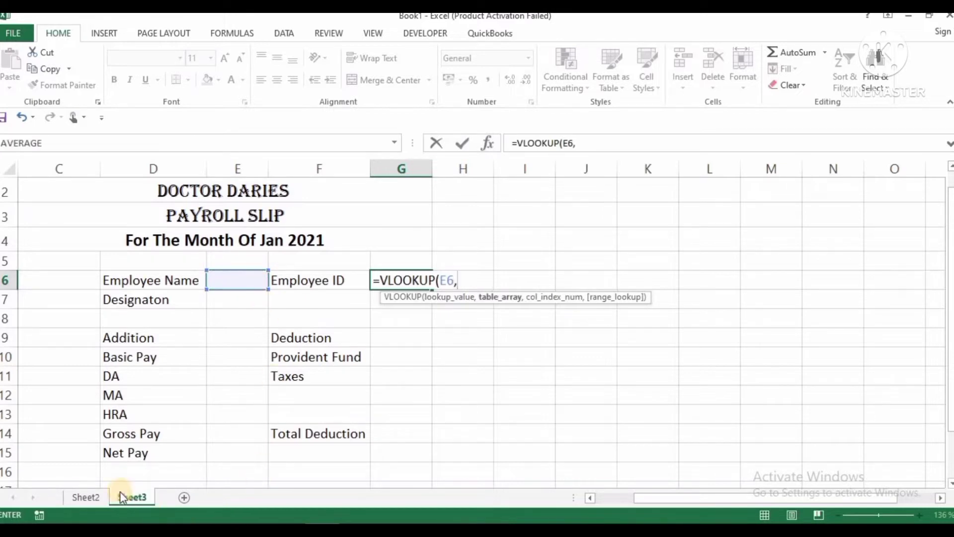
pyautogui.click(97, 487)
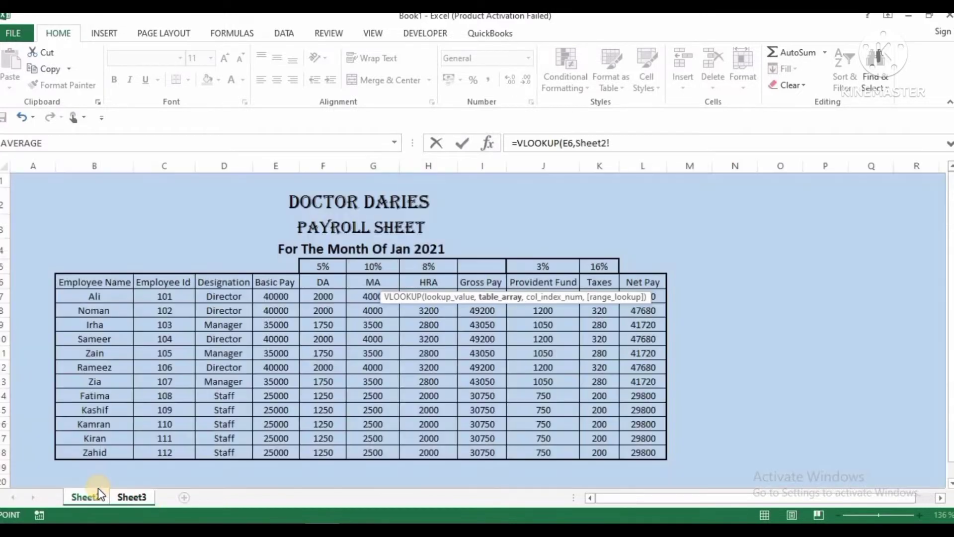
pyautogui.moveTo(113, 282); pyautogui.dragTo(627, 432)
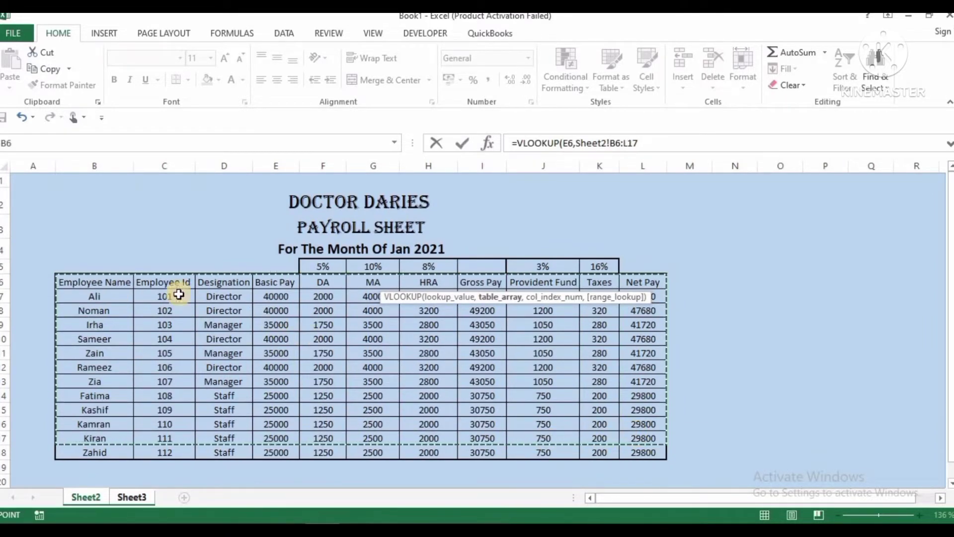
pyautogui.moveTo(122, 286); pyautogui.dragTo(632, 455)
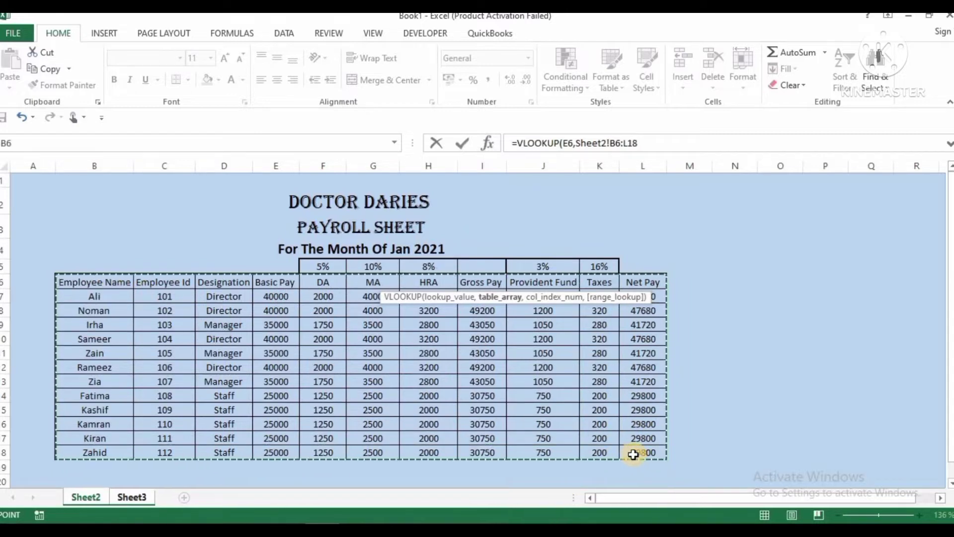
pyautogui.write(',2')
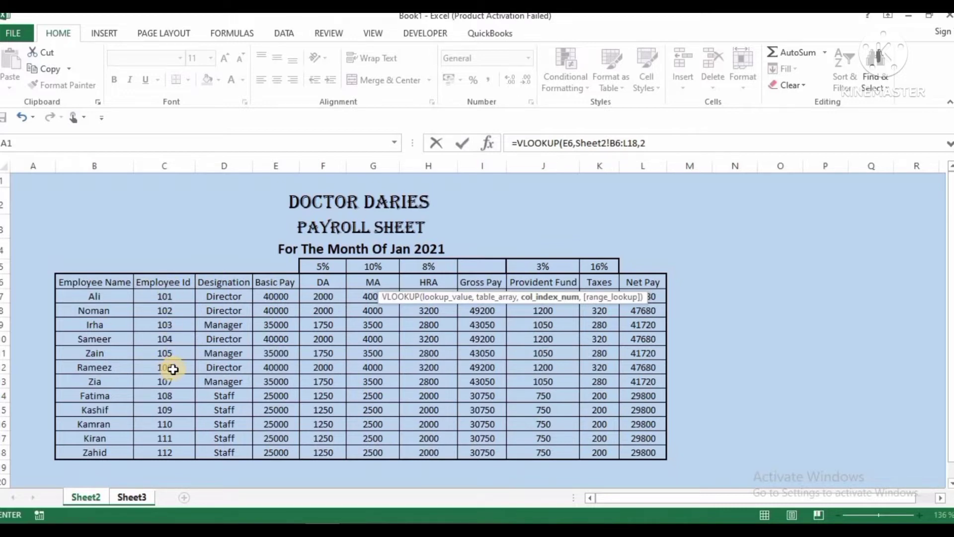
pyautogui.write(',')
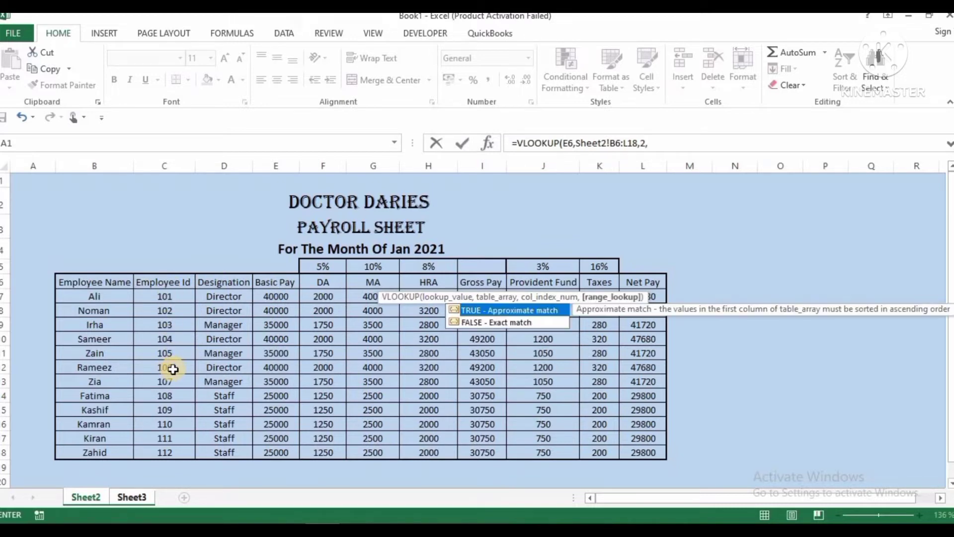
pyautogui.doubleClick(496, 321)
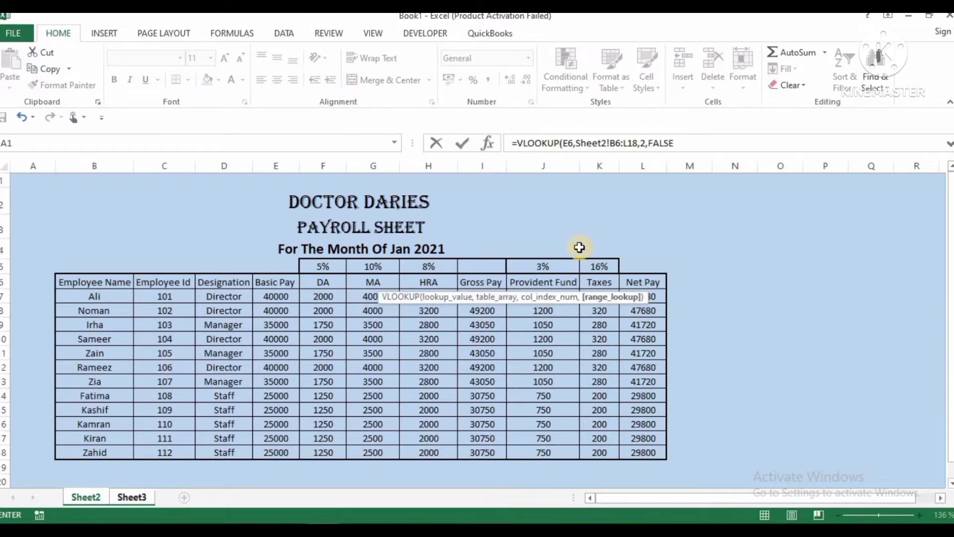
pyautogui.press('Return')
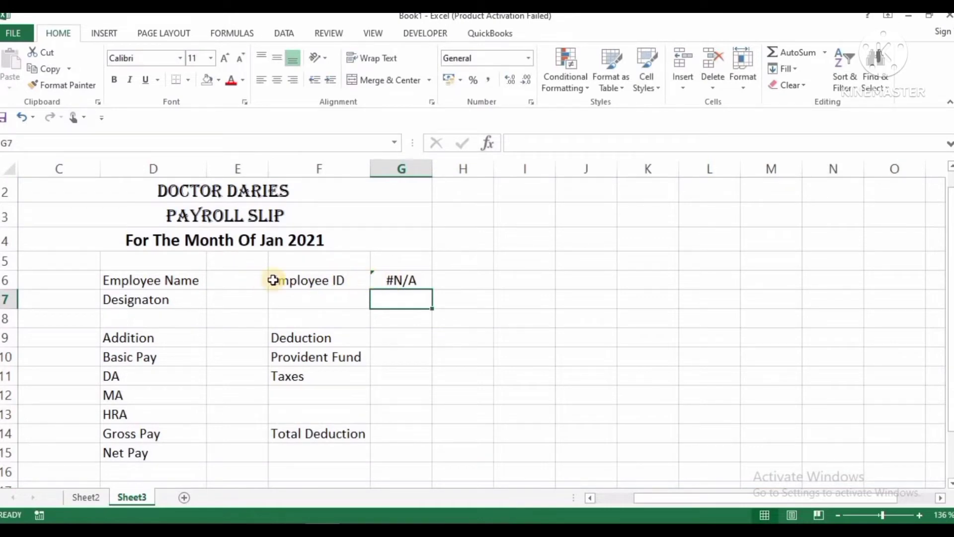
# Test the lookup by entering the first listed employee's name in E6, and compare the returned ID with Sheet2
pyautogui.click(219, 285)
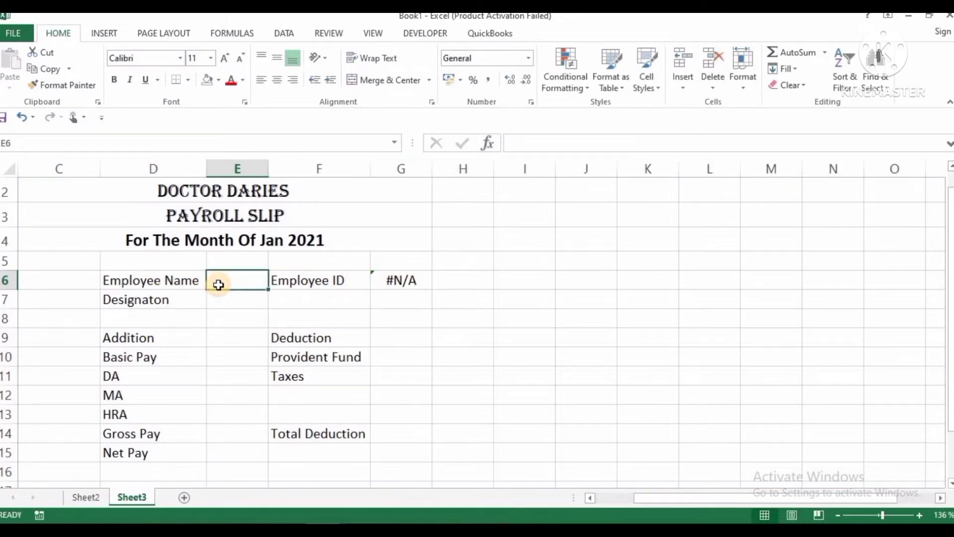
pyautogui.write('ali')
pyautogui.press('Return')
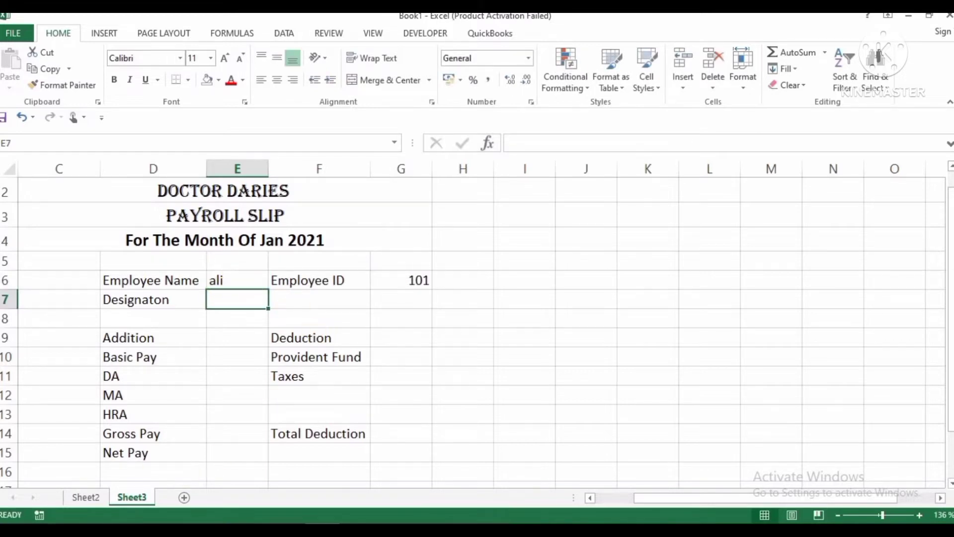
pyautogui.click(83, 495)
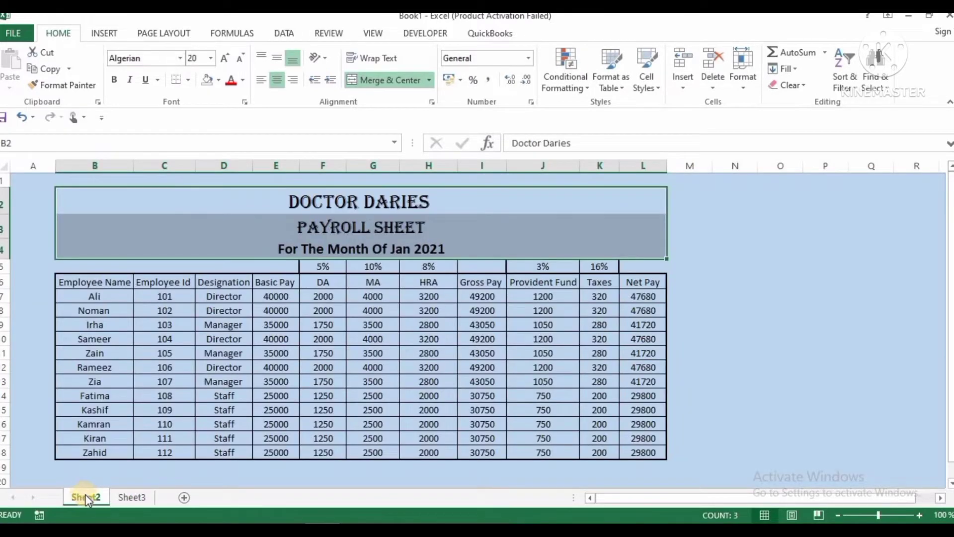
pyautogui.click(124, 497)
# Clear the Employee Name cell E6 and give it a List data validation with the source =Sheet2!$B$7:$B$18
pyautogui.click(240, 281)
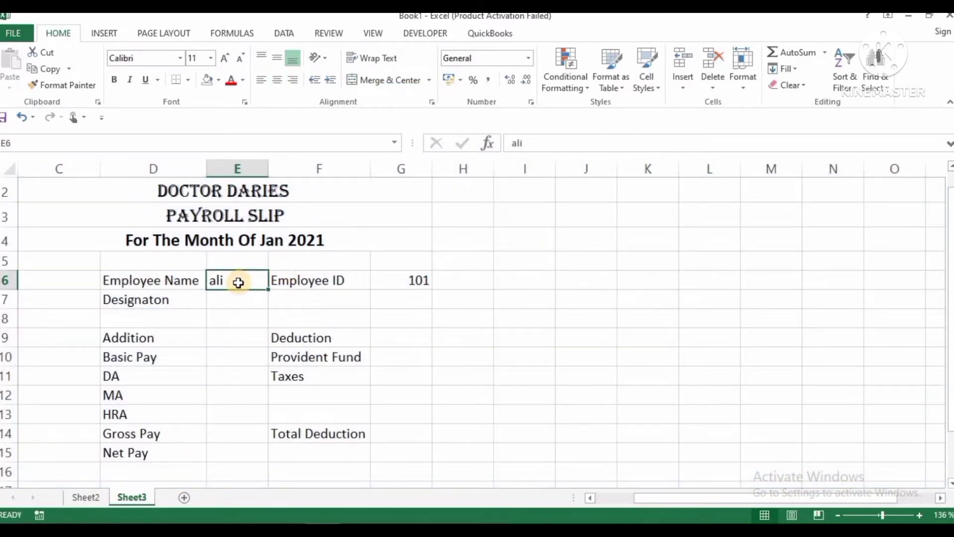
pyautogui.press('BackSpace')
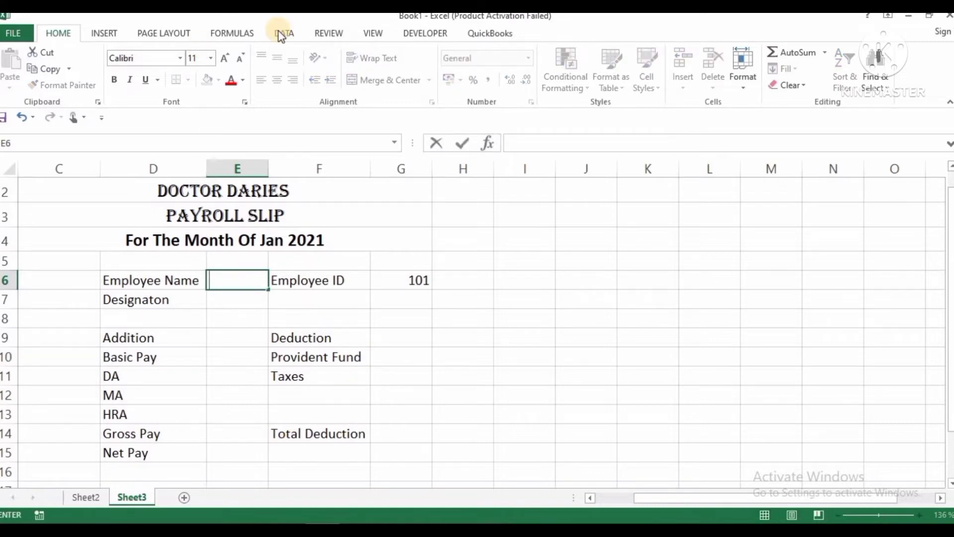
pyautogui.click(281, 37)
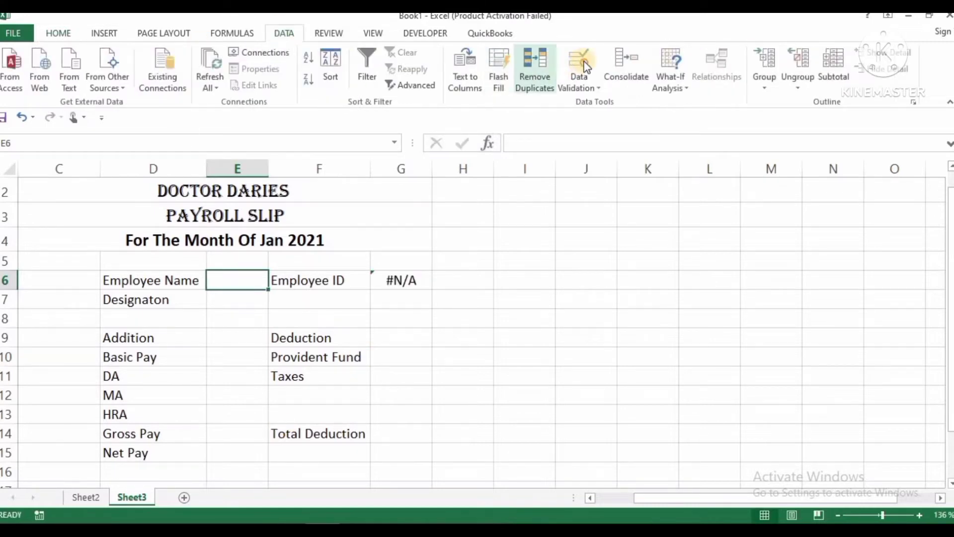
pyautogui.click(584, 68)
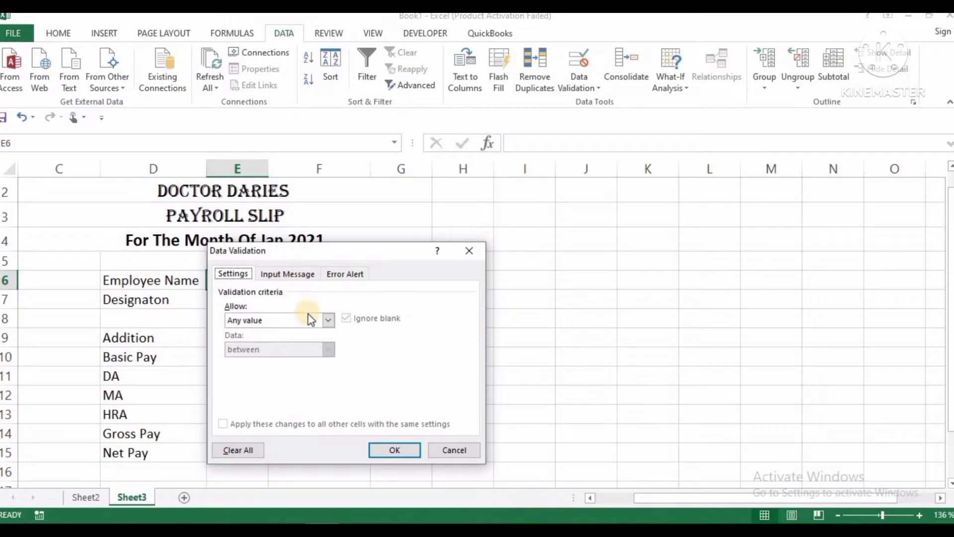
pyautogui.click(328, 320)
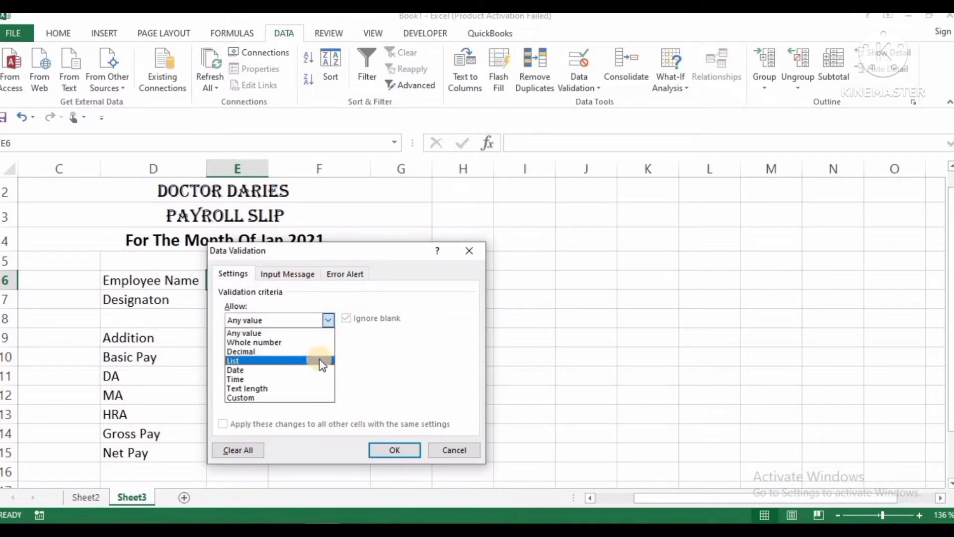
pyautogui.click(323, 366)
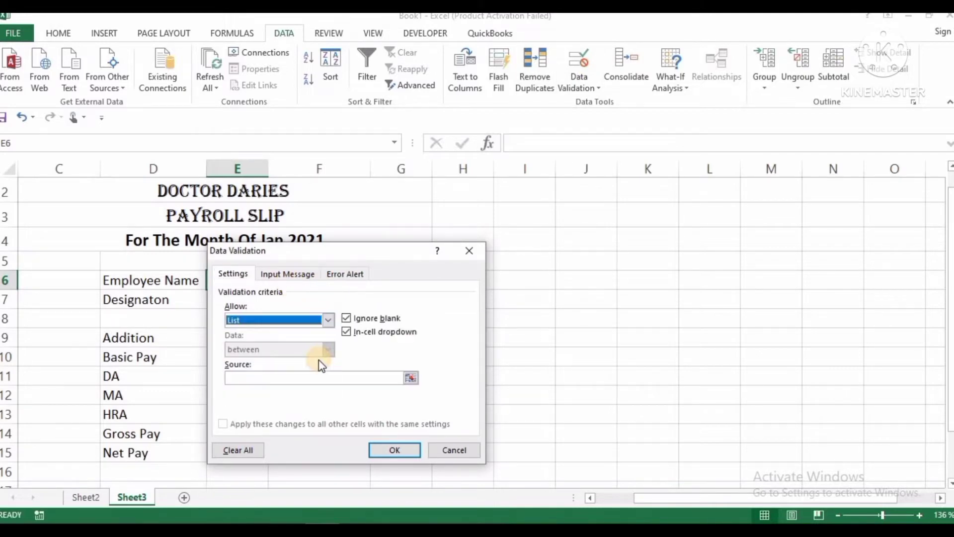
pyautogui.click(389, 375)
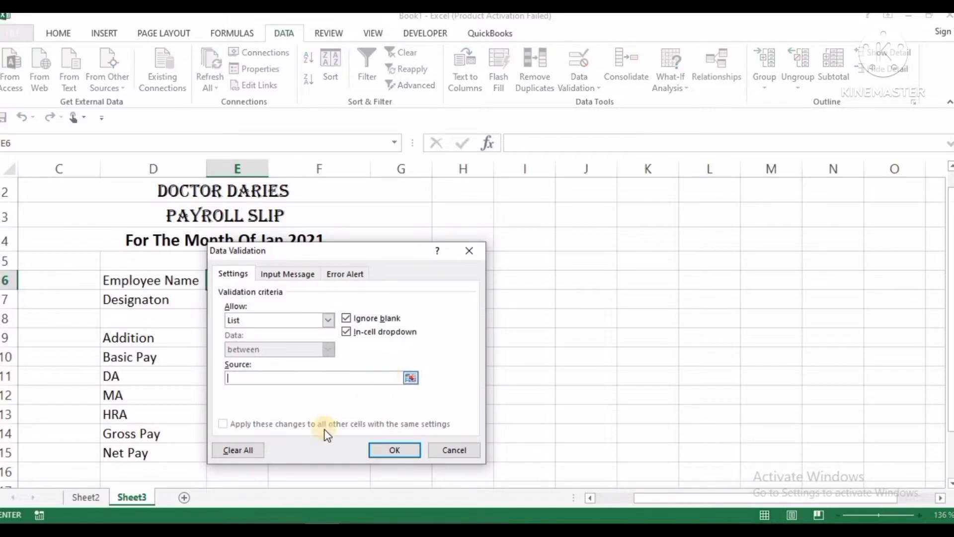
pyautogui.click(87, 501)
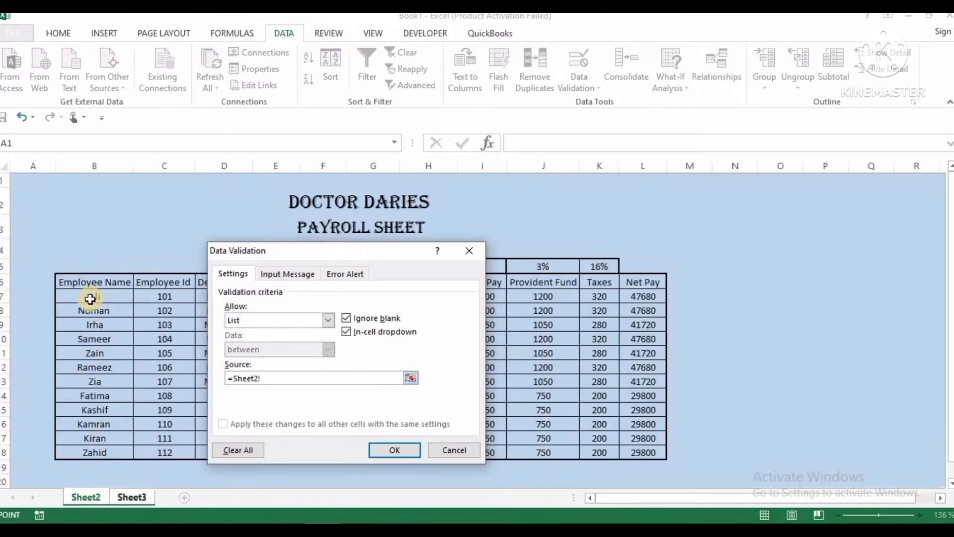
pyautogui.moveTo(95, 296); pyautogui.dragTo(98, 454)
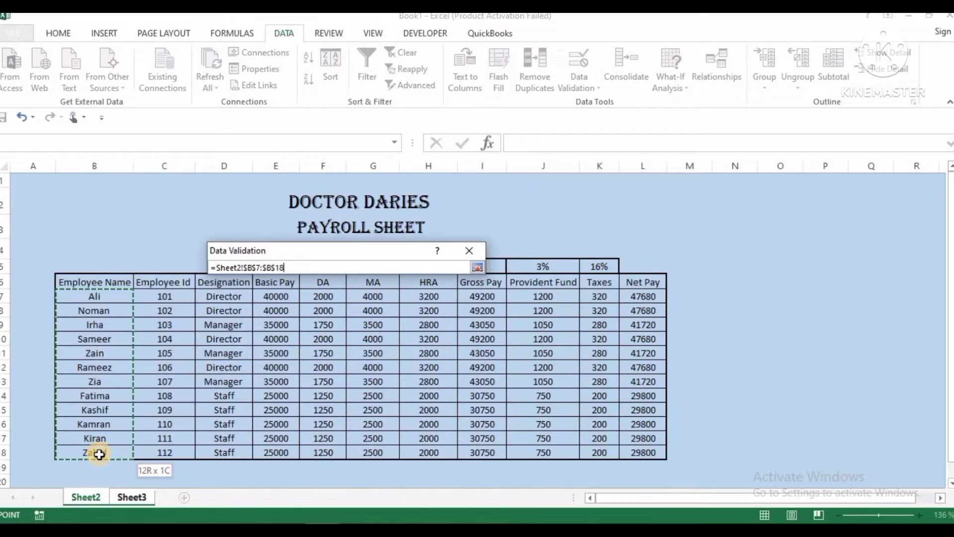
pyautogui.press('Return')
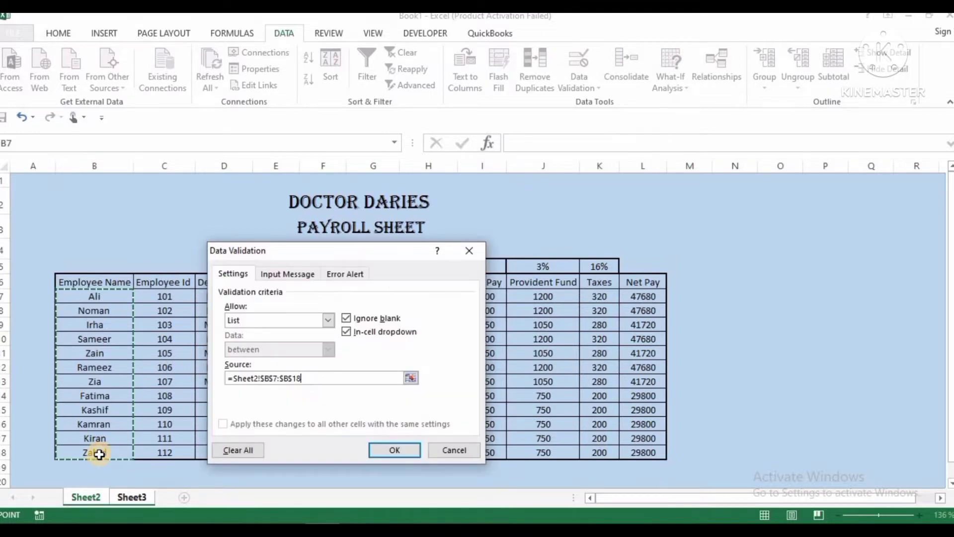
pyautogui.click(392, 450)
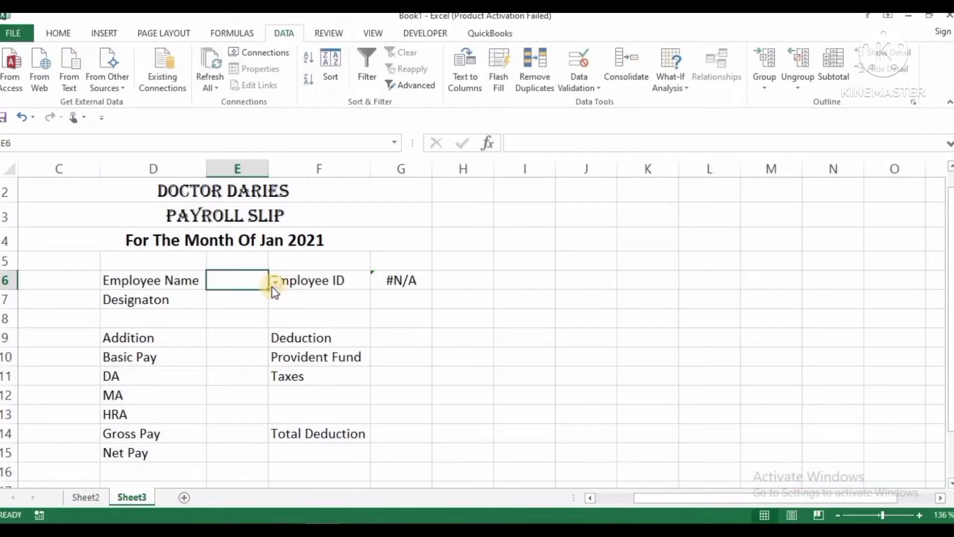
# Choose the sixth employee in the drop-down list of the Employee Name cell E6
pyautogui.click(275, 281)
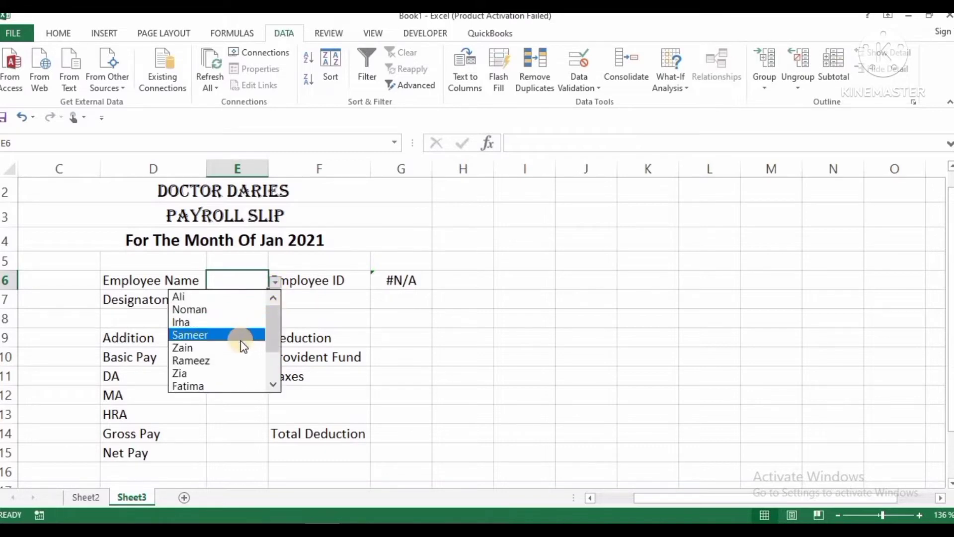
pyautogui.click(244, 360)
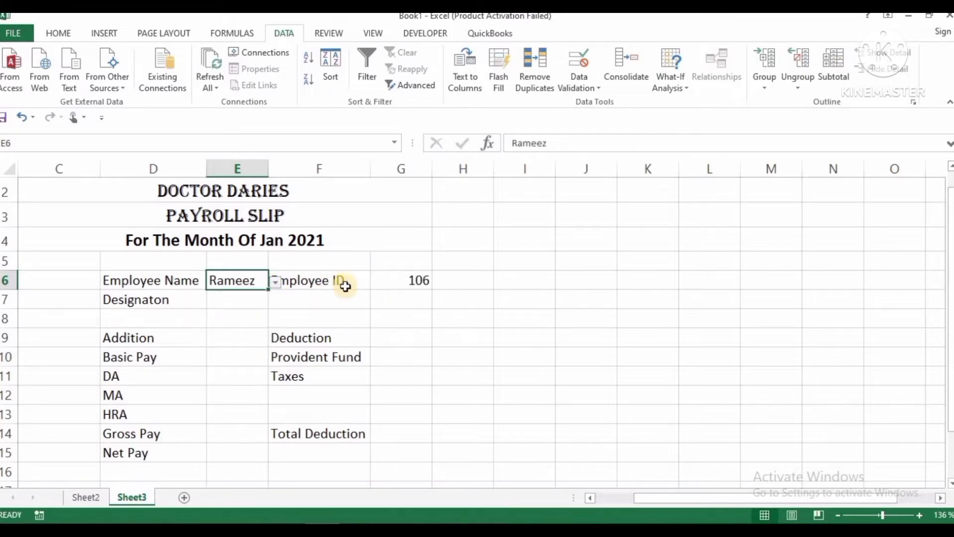
pyautogui.click(379, 283)
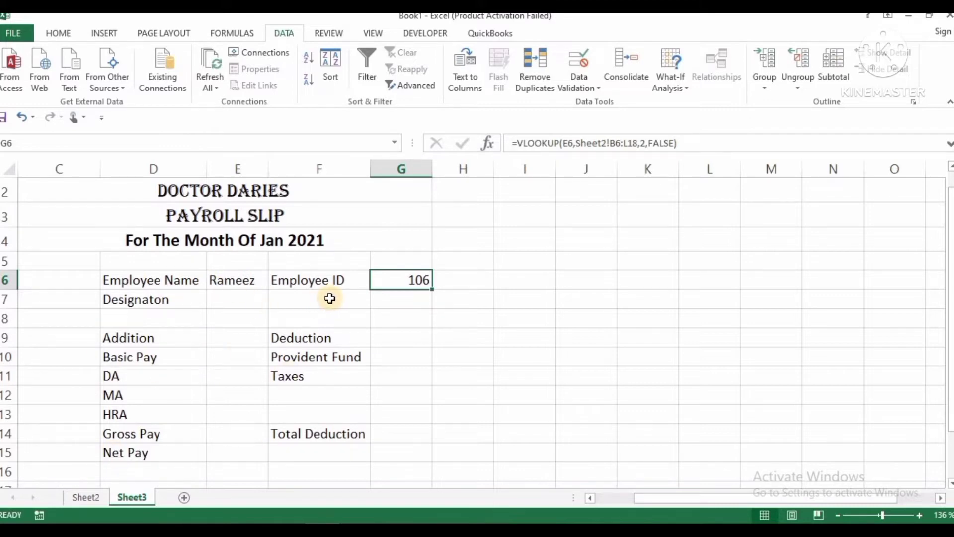
pyautogui.hotkey('ctrl', 'c')
pyautogui.click(219, 358)
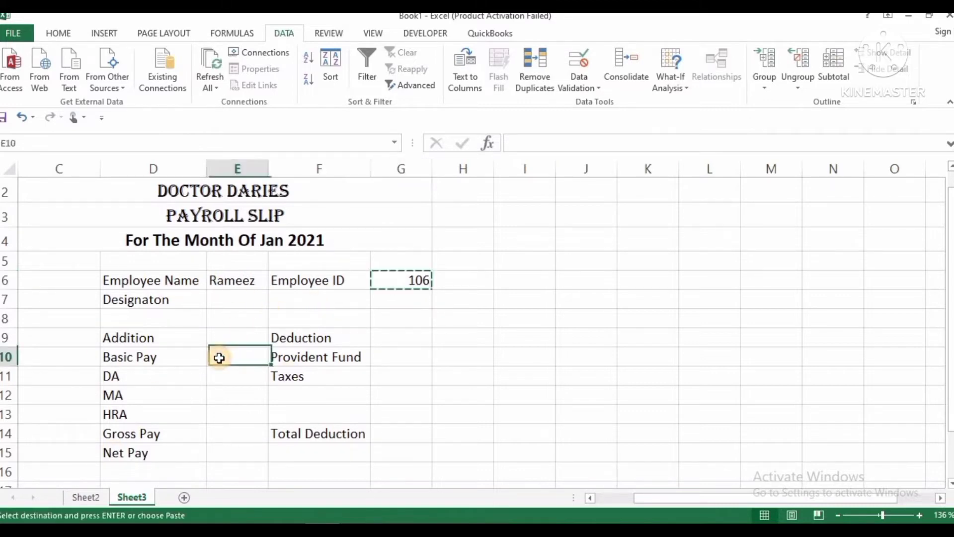
# Copy the VLOOKUP formula text from Employee ID cell G6 and paste it into the Basic Pay cell E10
pyautogui.click(402, 280)
pyautogui.moveTo(678, 143); pyautogui.dragTo(530, 130)
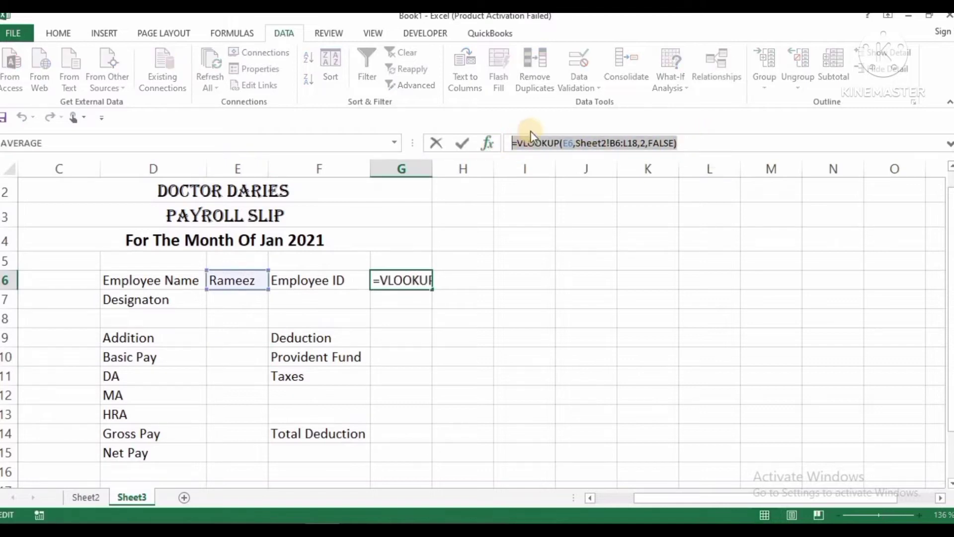
pyautogui.rightClick(533, 143)
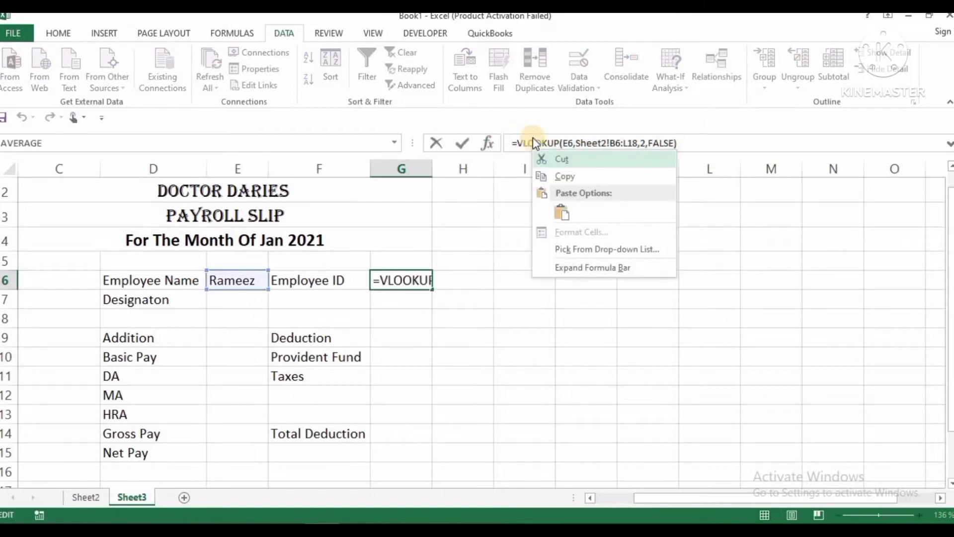
pyautogui.click(559, 177)
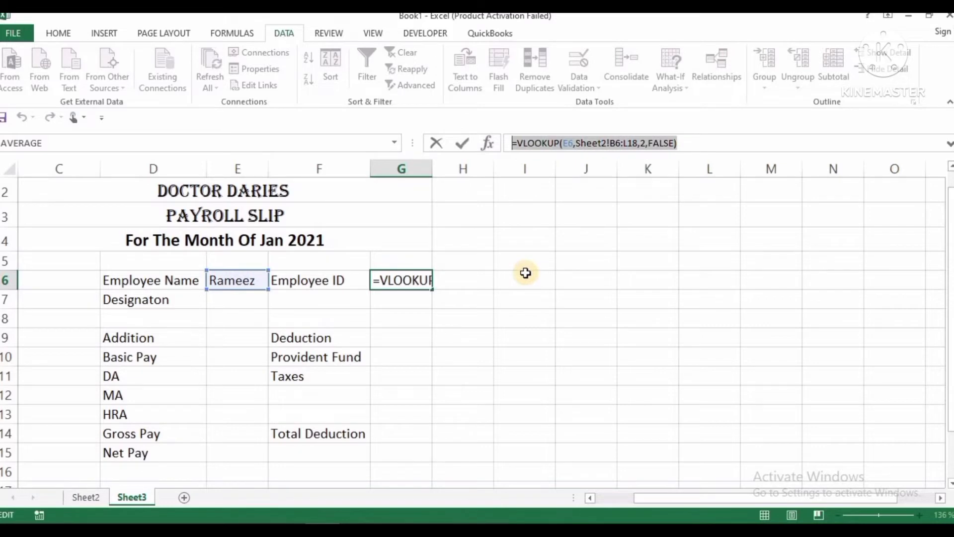
pyautogui.press('Return')
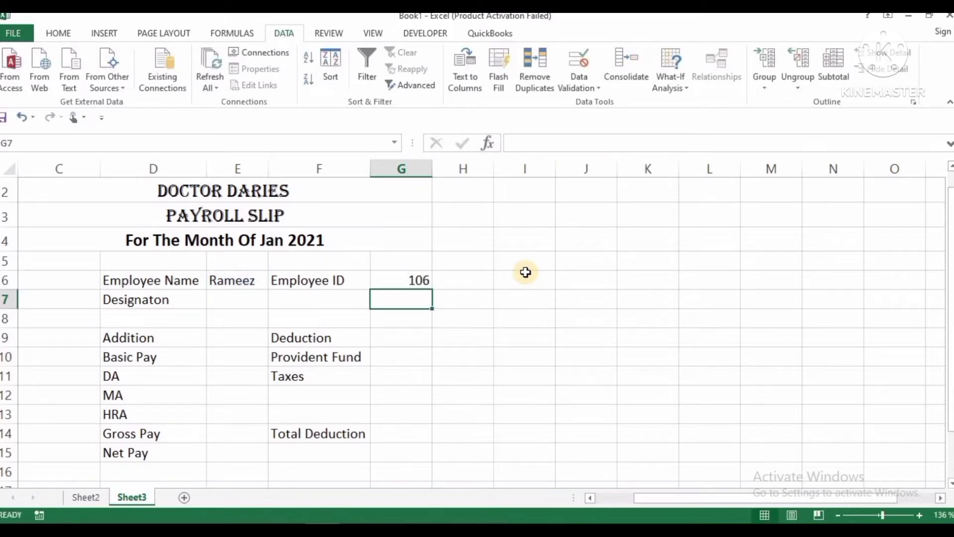
pyautogui.click(229, 358)
pyautogui.hotkey('ctrl', 'v')
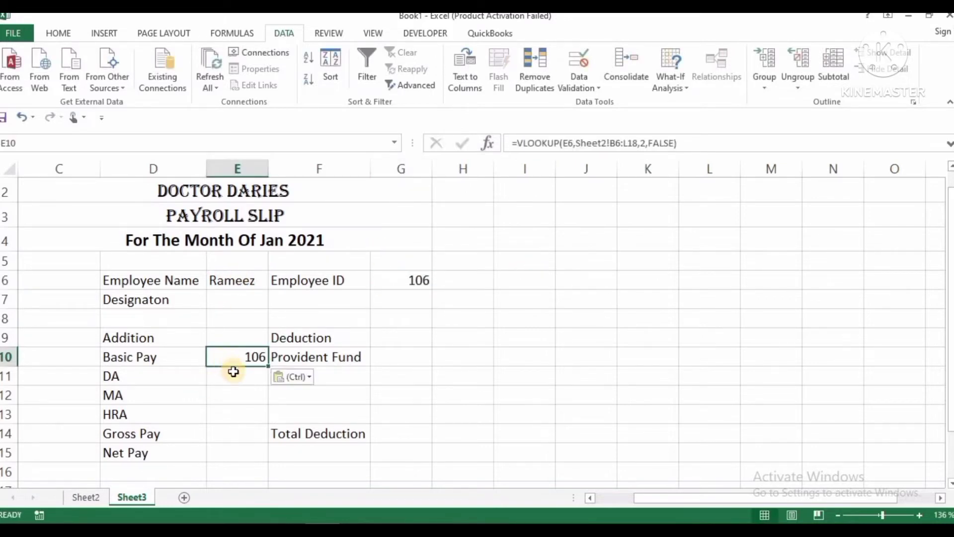
# Paste the copied VLOOKUP formula into the Provident Fund cell G10
pyautogui.click(388, 358)
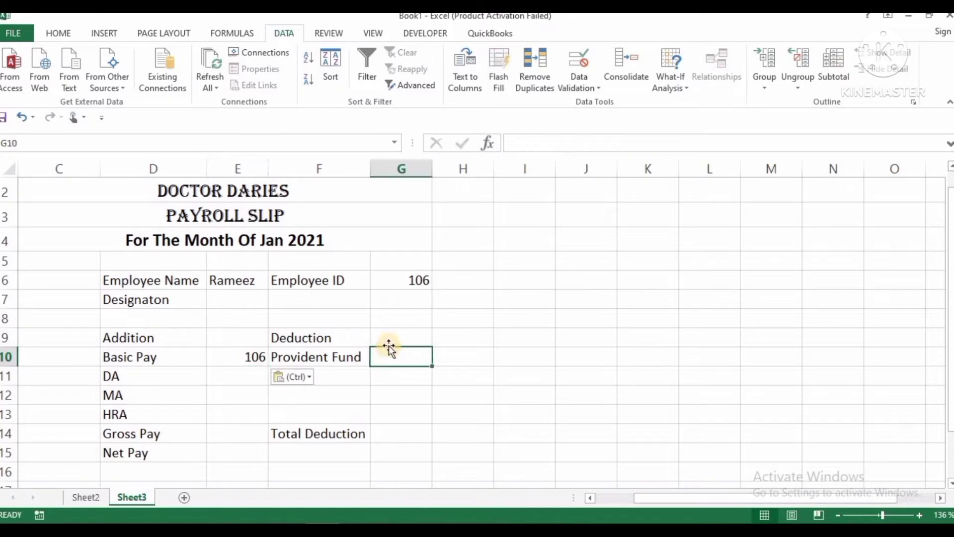
pyautogui.press('ctrl')
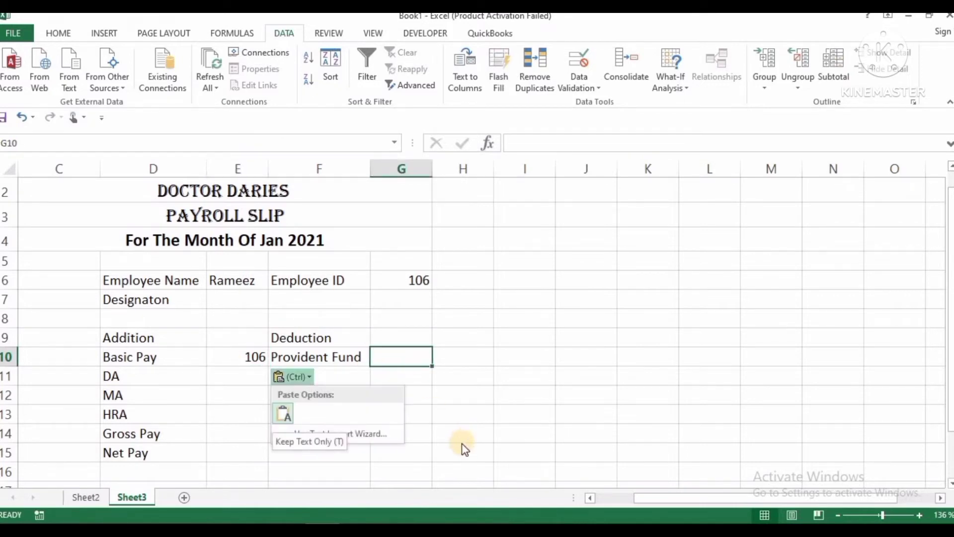
pyautogui.click(284, 416)
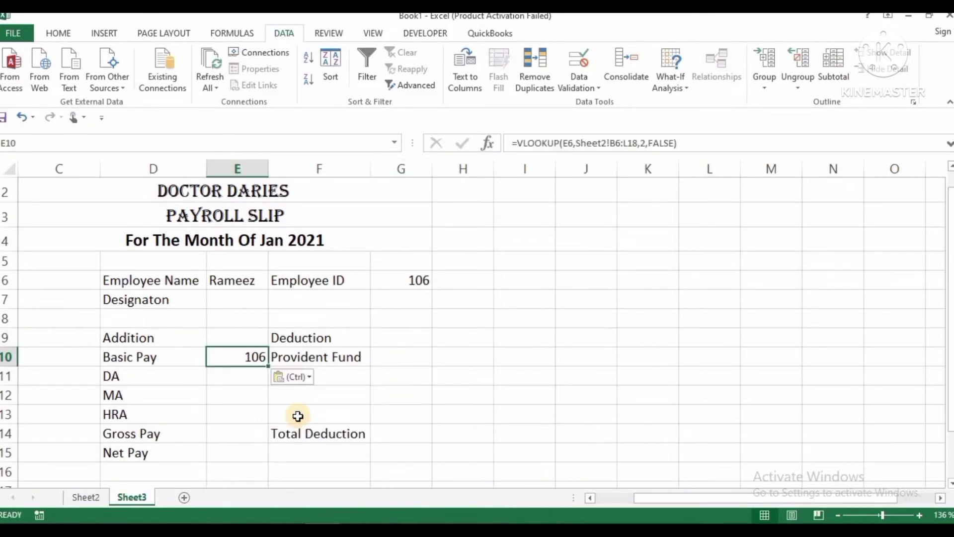
pyautogui.click(403, 354)
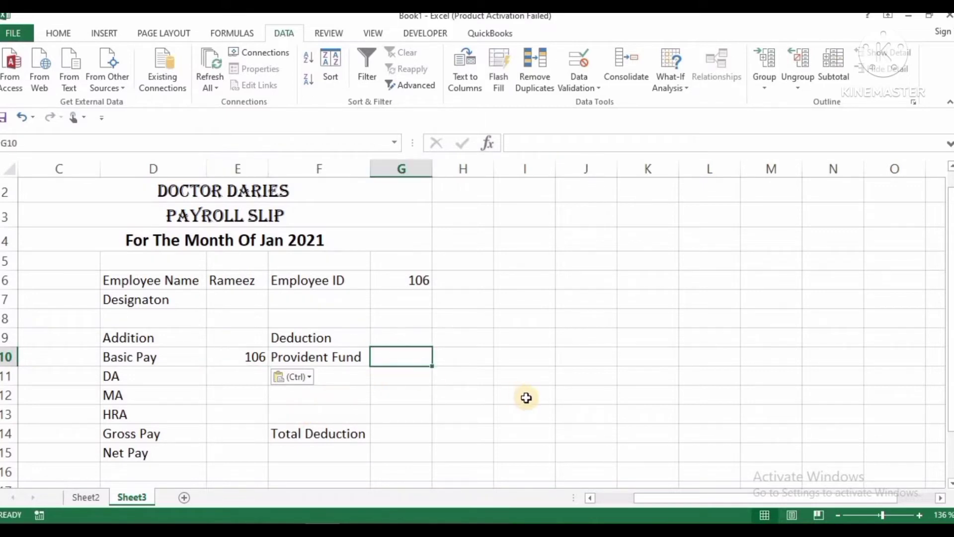
pyautogui.hotkey('ctrl', 'v')
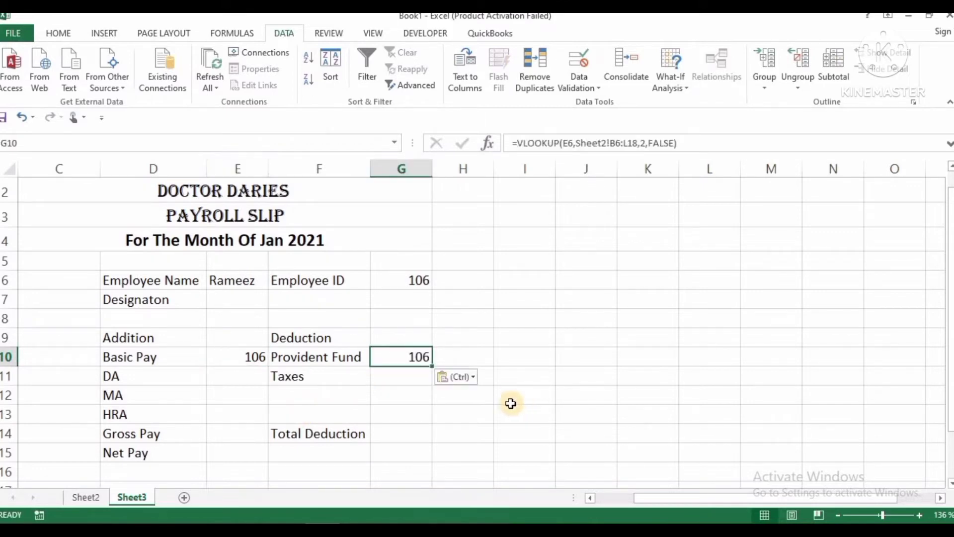
# Paste the copied VLOOKUP formula into the DA cell E11 and the Taxes cell G11
pyautogui.click(240, 380)
pyautogui.hotkey('ctrl', 'v')
pyautogui.press('ctrl')
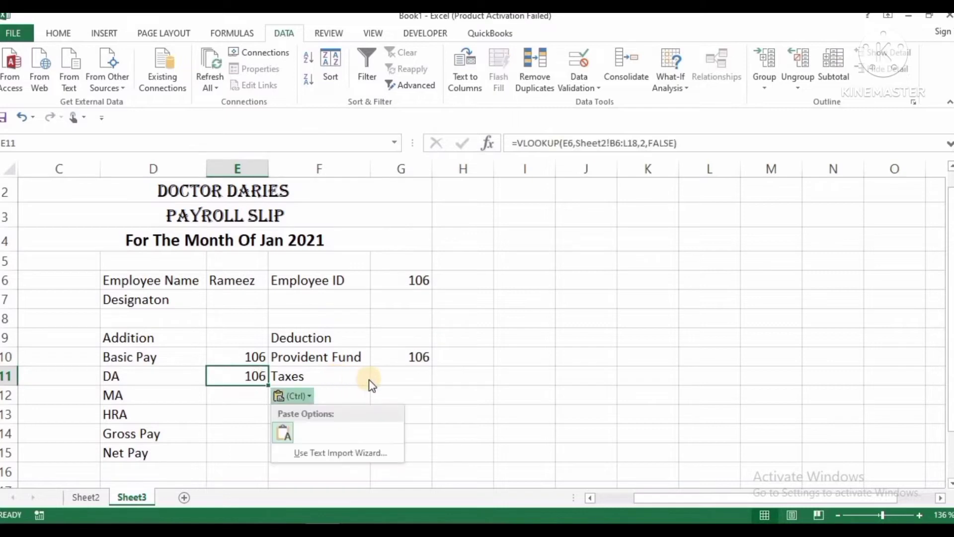
pyautogui.click(406, 372)
pyautogui.hotkey('ctrl', 'v')
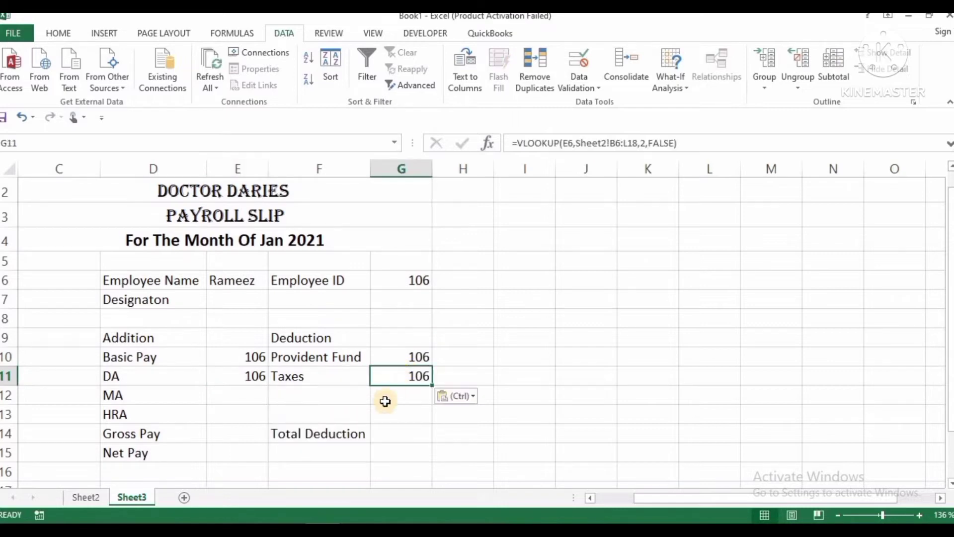
# Paste the copied VLOOKUP formula into the MA, HRA and Gross Pay cells E12, E13 and E14
pyautogui.click(222, 397)
pyautogui.hotkey('ctrl', 'v')
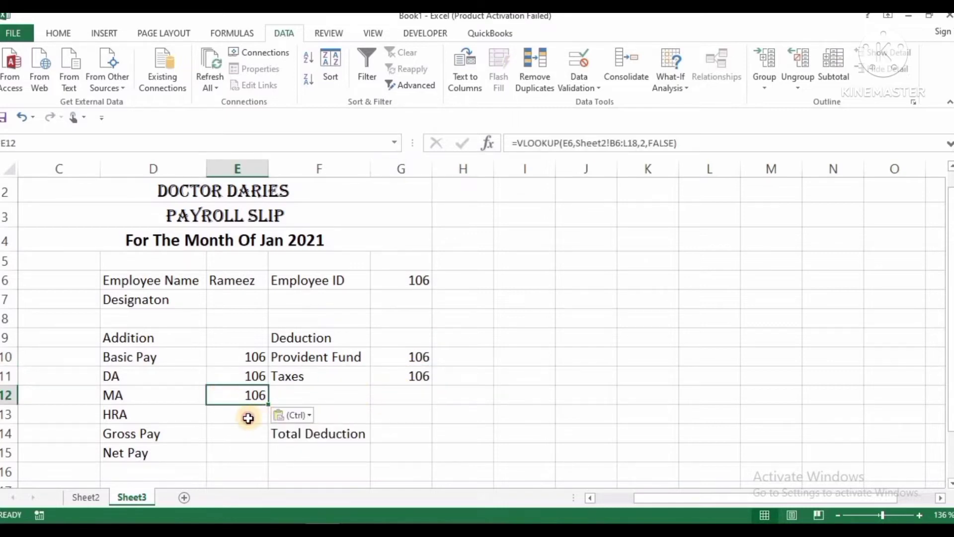
pyautogui.click(249, 419)
pyautogui.hotkey('ctrl', 'v')
pyautogui.click(249, 435)
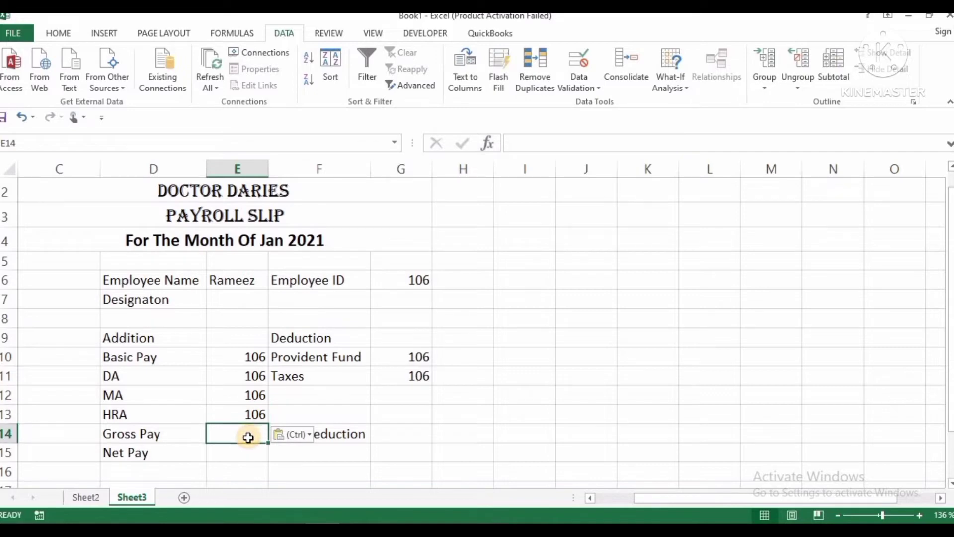
pyautogui.hotkey('ctrl', 'v')
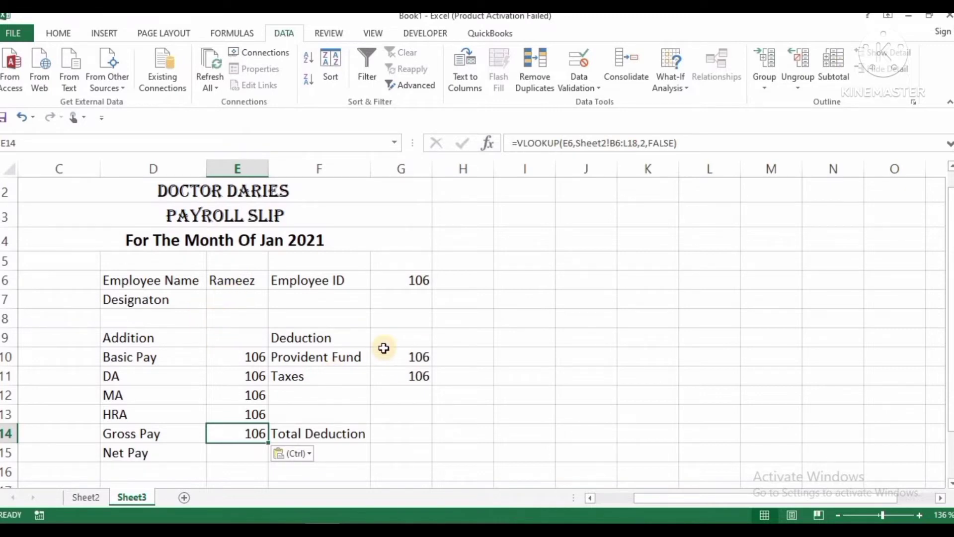
# Review the Employee ID formula in G6 and the column order of the payroll table on Sheet2
pyautogui.click(404, 281)
pyautogui.doubleClick(404, 281)
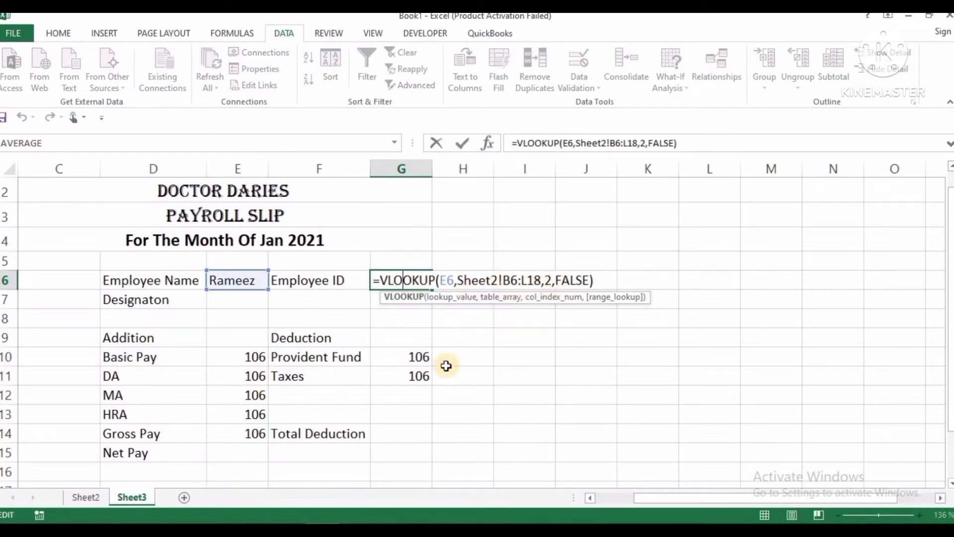
pyautogui.press('Return')
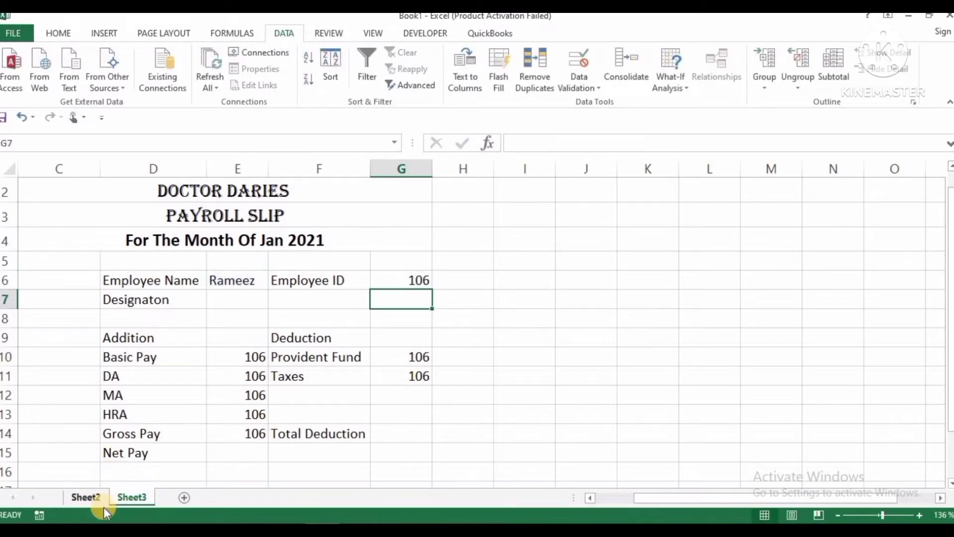
pyautogui.click(86, 497)
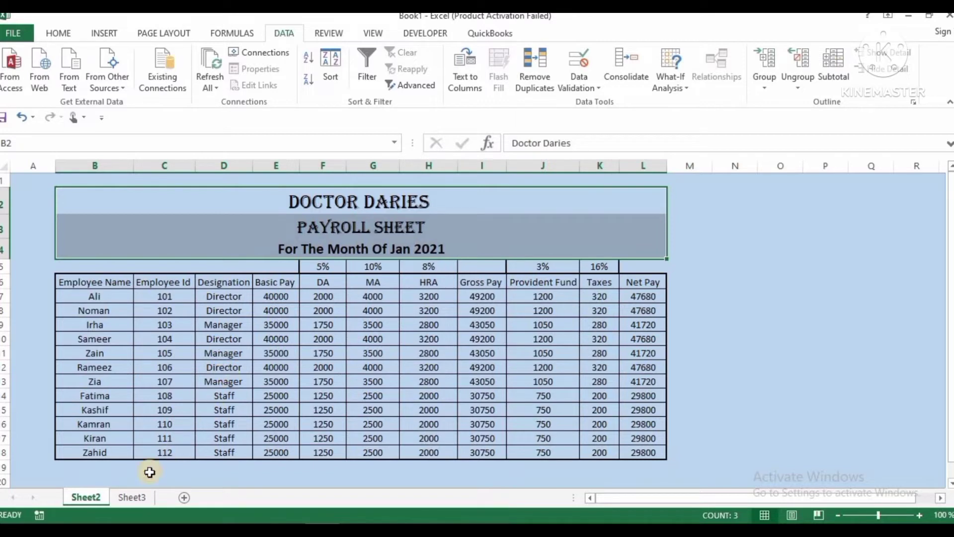
# Paste the copied VLOOKUP formula into the Designation cell E7 on Sheet3
pyautogui.click(130, 499)
pyautogui.click(221, 307)
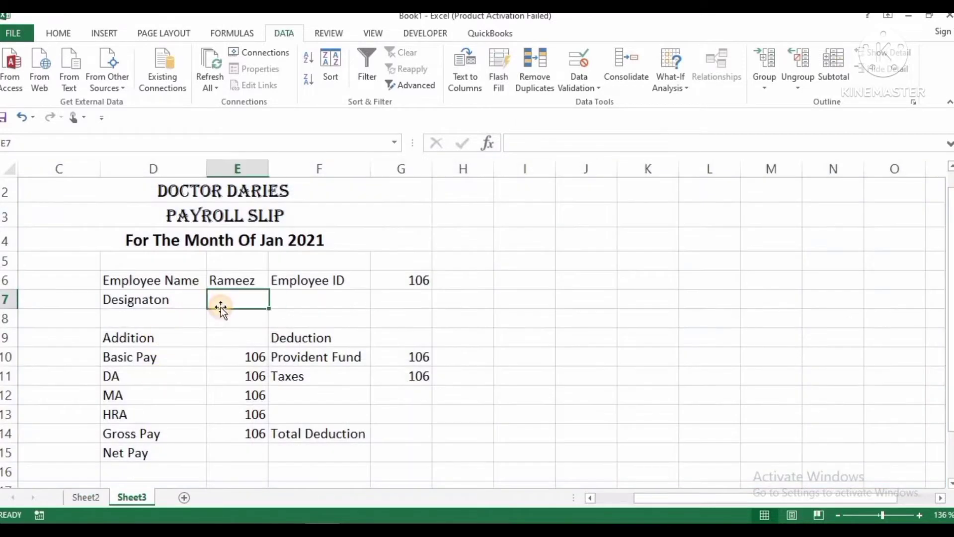
pyautogui.hotkey('ctrl', 'v')
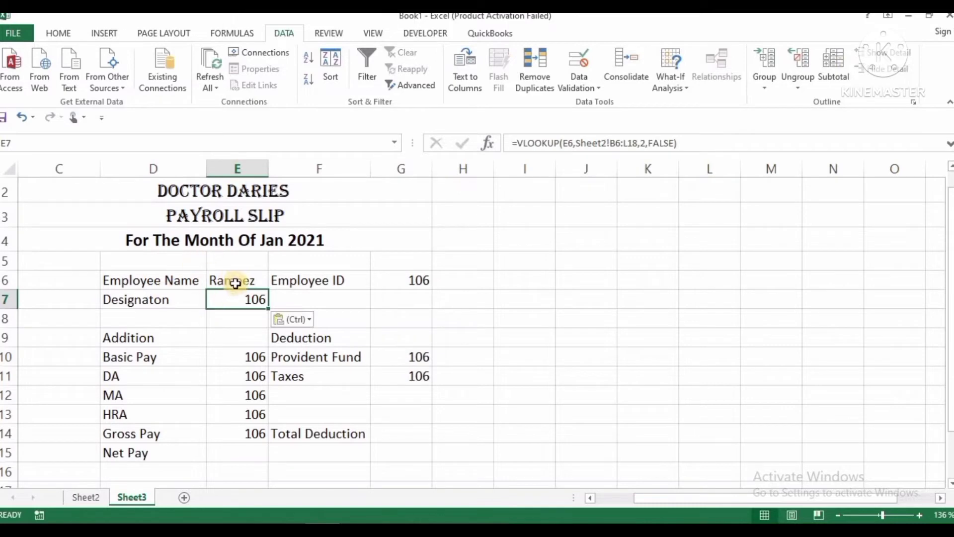
pyautogui.moveTo(240, 279); pyautogui.dragTo(236, 301)
pyautogui.click(258, 334)
pyautogui.click(259, 294)
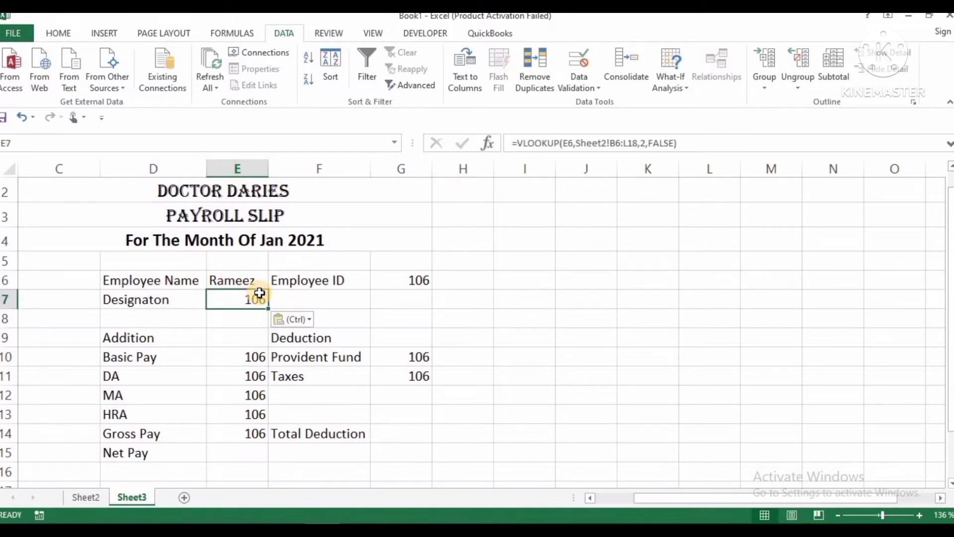
# Set the column index number of the Designation formula in E7 to 3
pyautogui.doubleClick(260, 294)
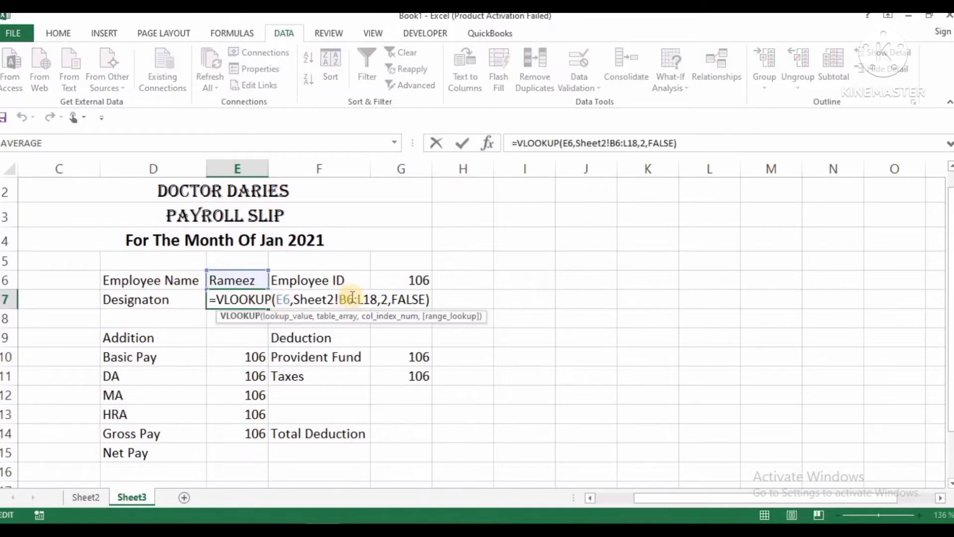
pyautogui.click(387, 300)
pyautogui.press('BackSpace')
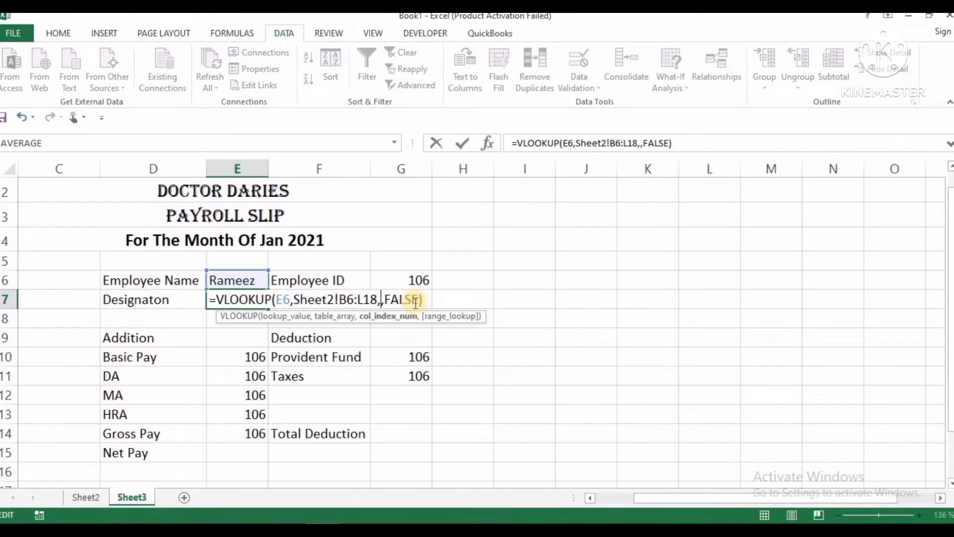
pyautogui.write('3')
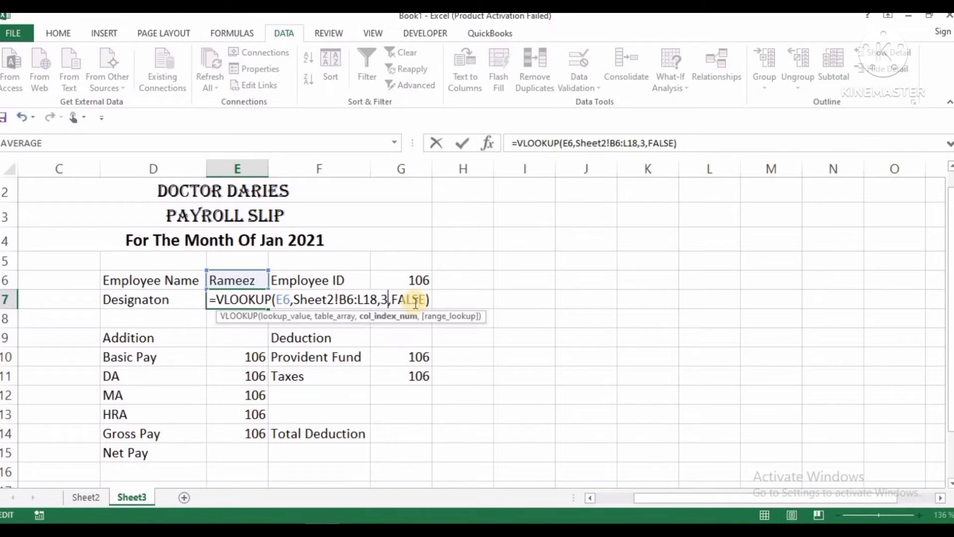
pyautogui.press('Return')
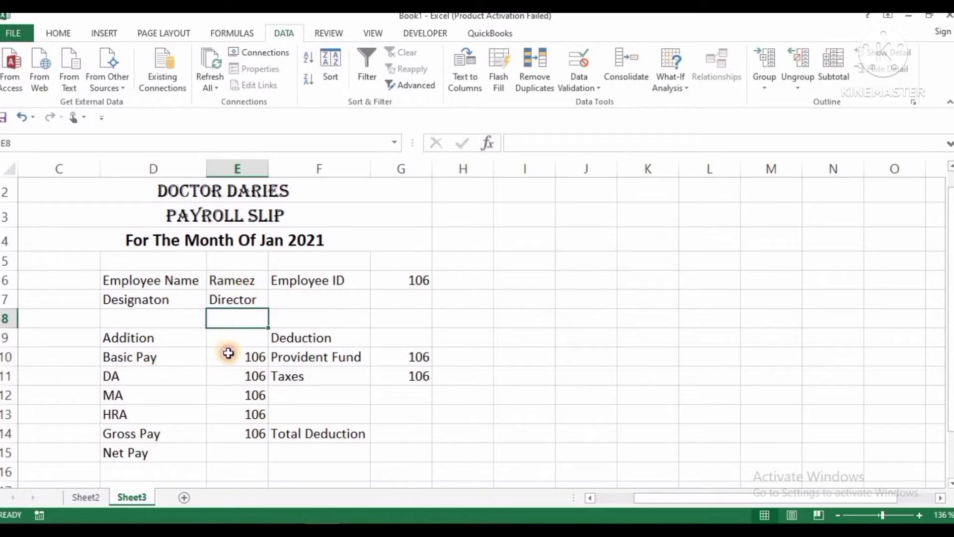
# Set the column index number of the Basic Pay formula in E10 to 4
pyautogui.click(224, 356)
pyautogui.doubleClick(228, 356)
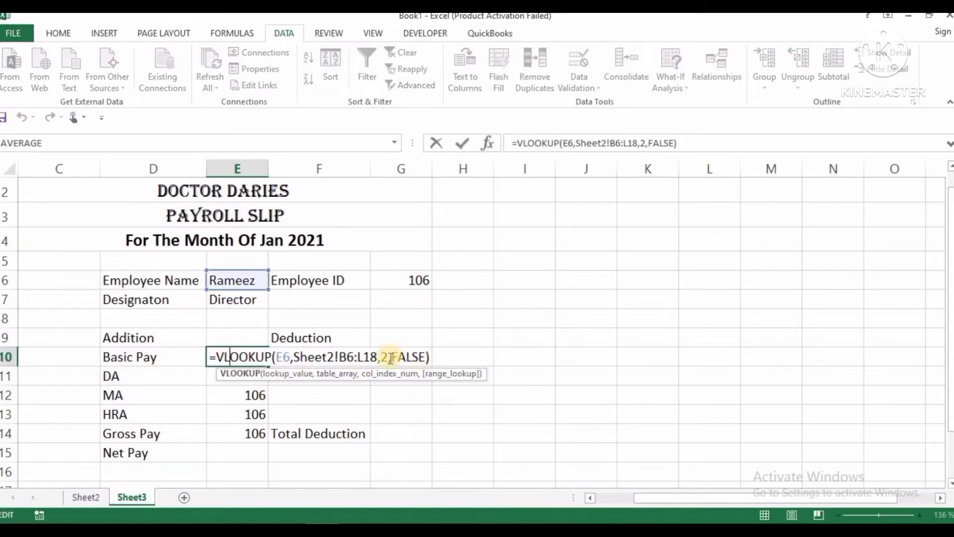
pyautogui.click(387, 357)
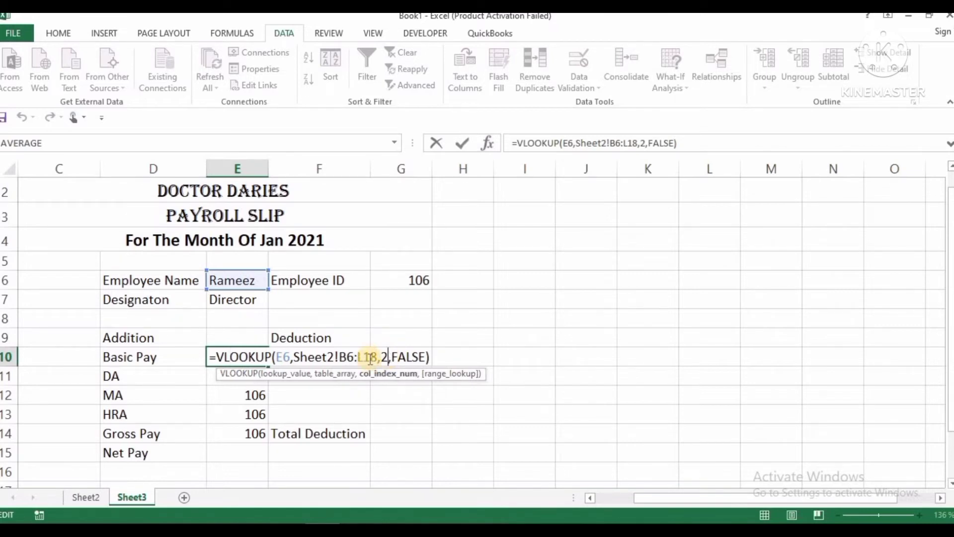
pyautogui.press('BackSpace')
pyautogui.write('4')
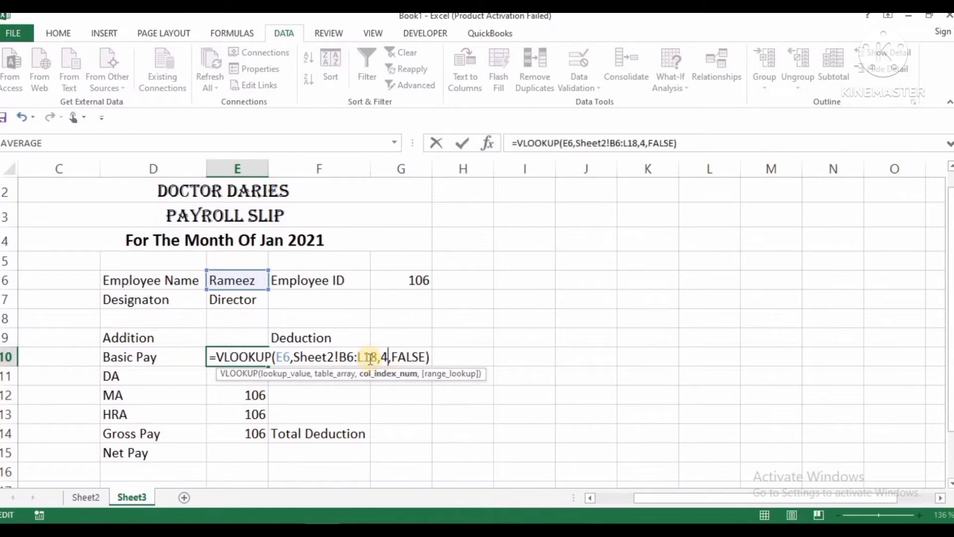
pyautogui.press('Return')
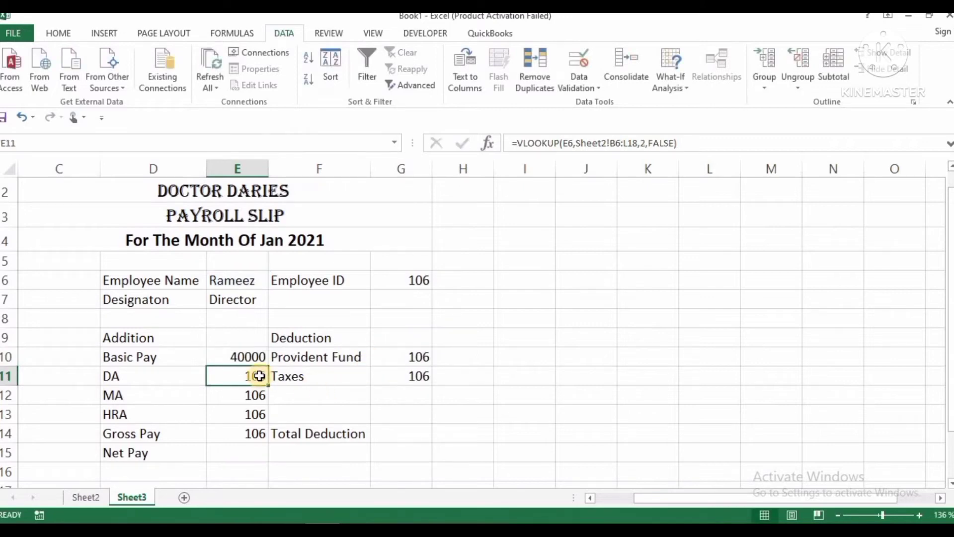
# Set the column index number of the DA formula in E11 to 5
pyautogui.doubleClick(259, 376)
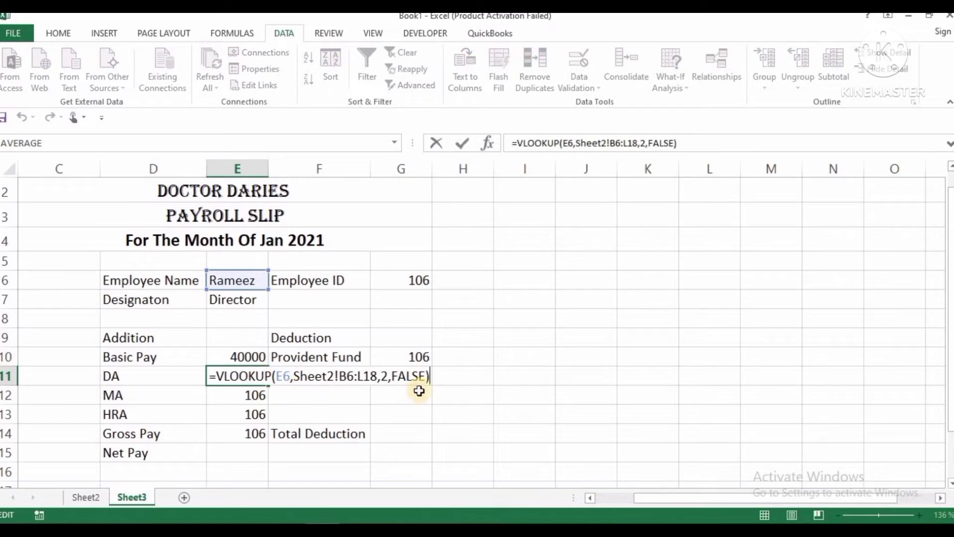
pyautogui.click(390, 375)
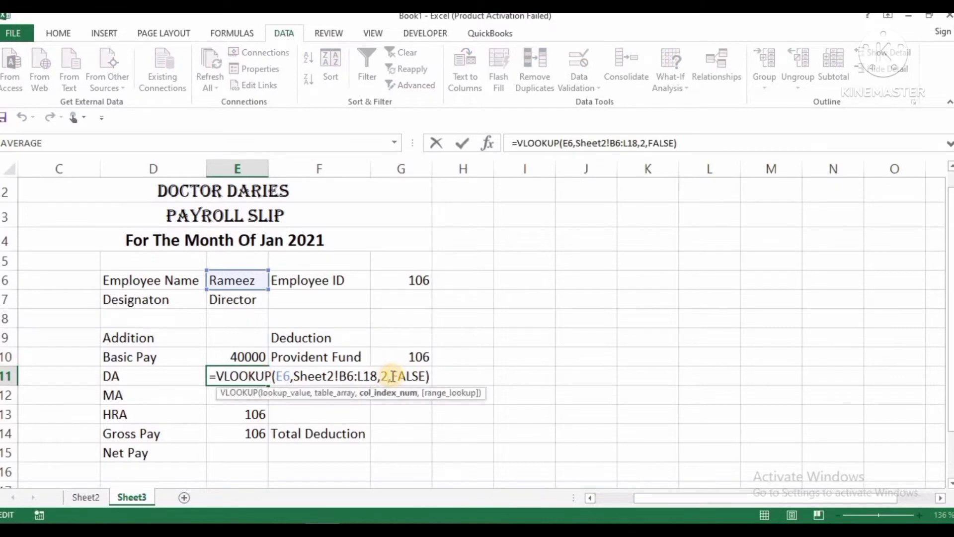
pyautogui.press('BackSpace')
pyautogui.write('5')
pyautogui.press('Return')
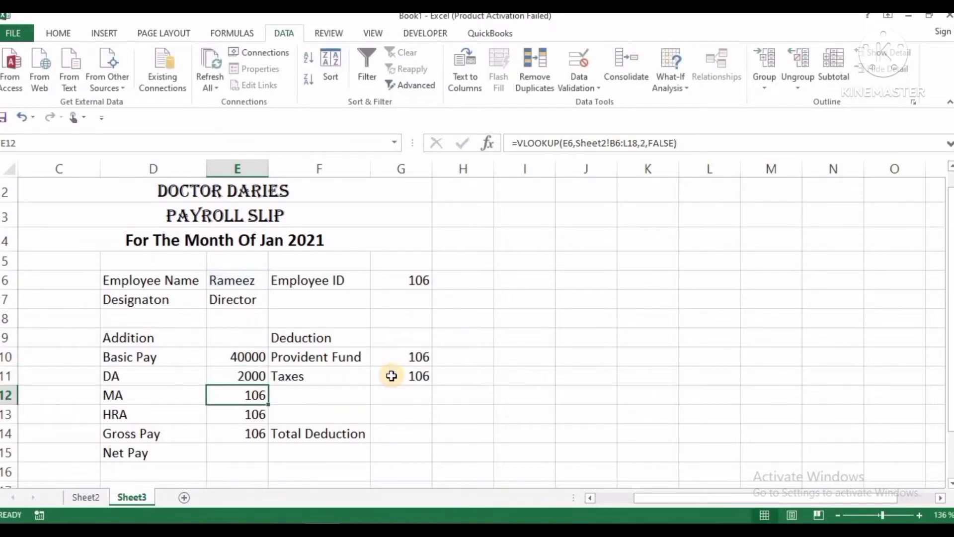
# Check the column order on Sheet2 and set the column index number of the MA formula in E12 on Sheet3 to 6
pyautogui.click(83, 501)
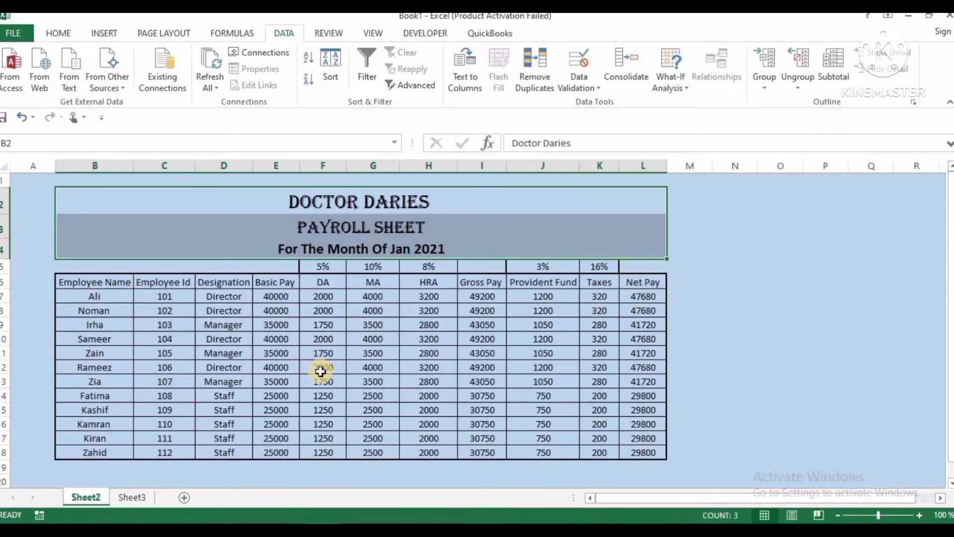
pyautogui.click(132, 497)
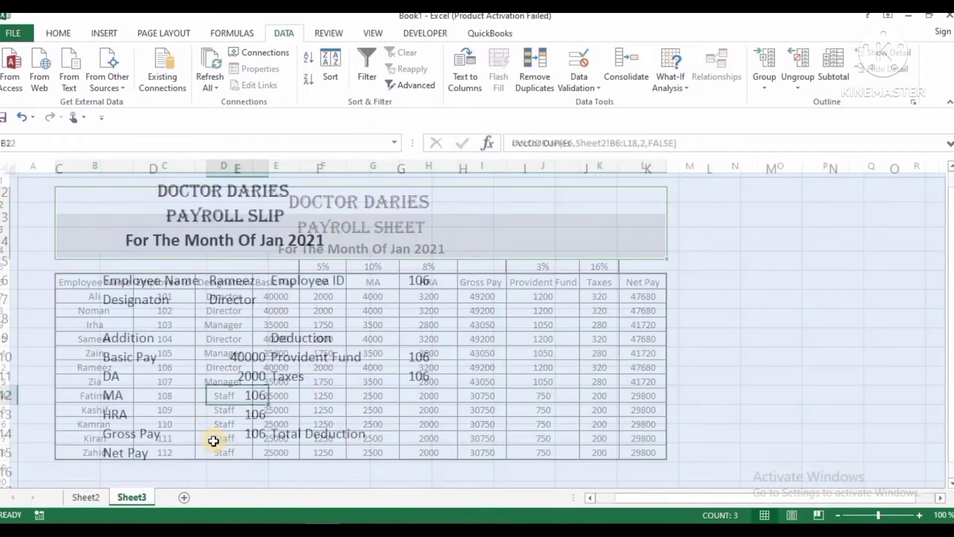
pyautogui.doubleClick(247, 404)
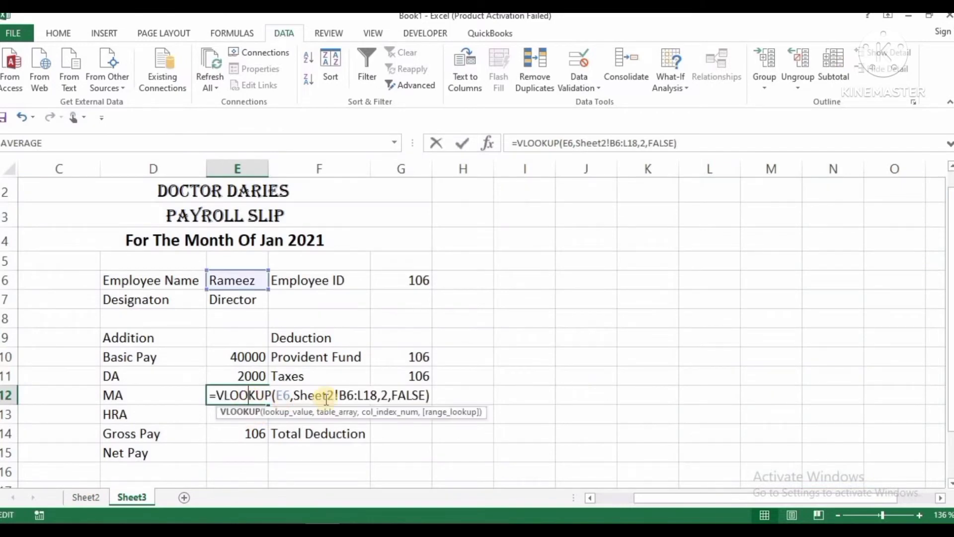
pyautogui.click(387, 396)
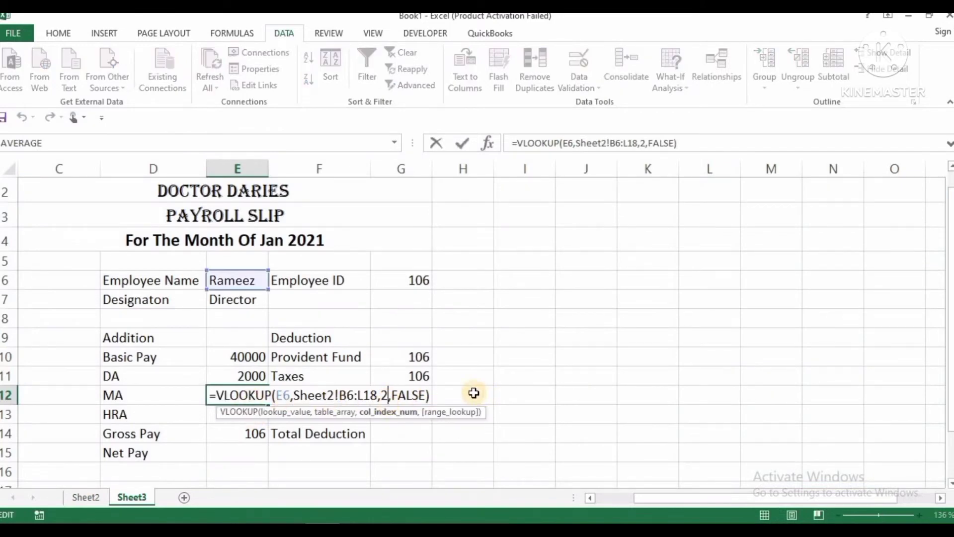
pyautogui.press('BackSpace')
pyautogui.write('6')
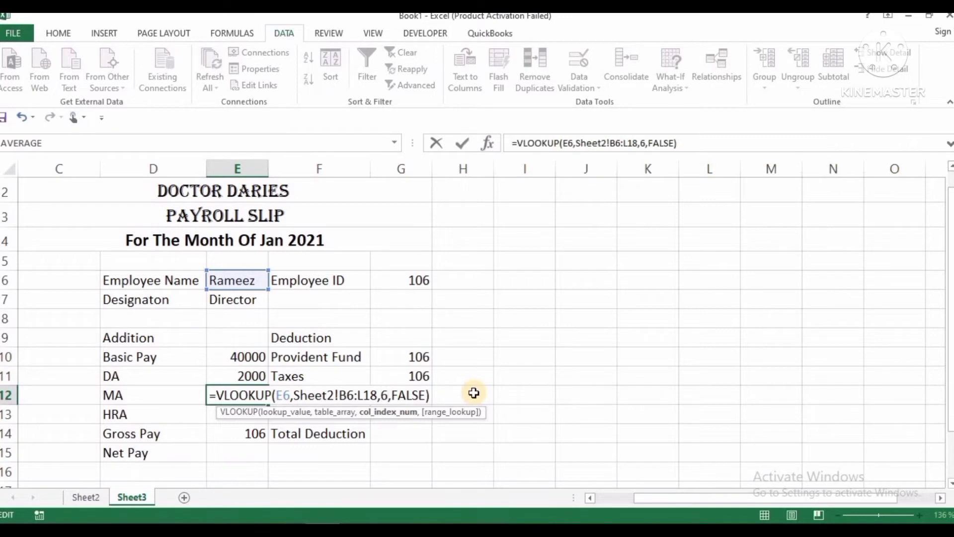
pyautogui.press('Return')
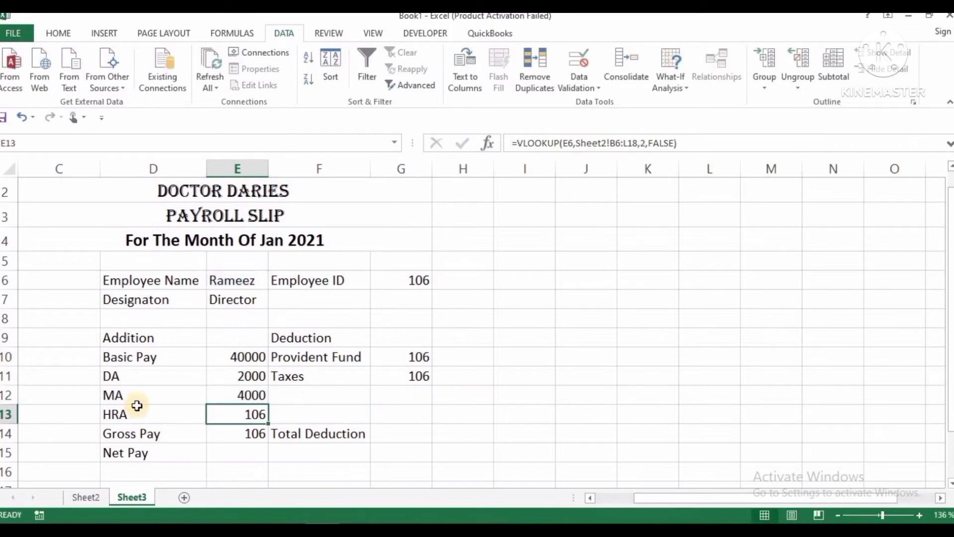
# Set the column index number of the HRA formula in E13 to 7
pyautogui.press('F2')
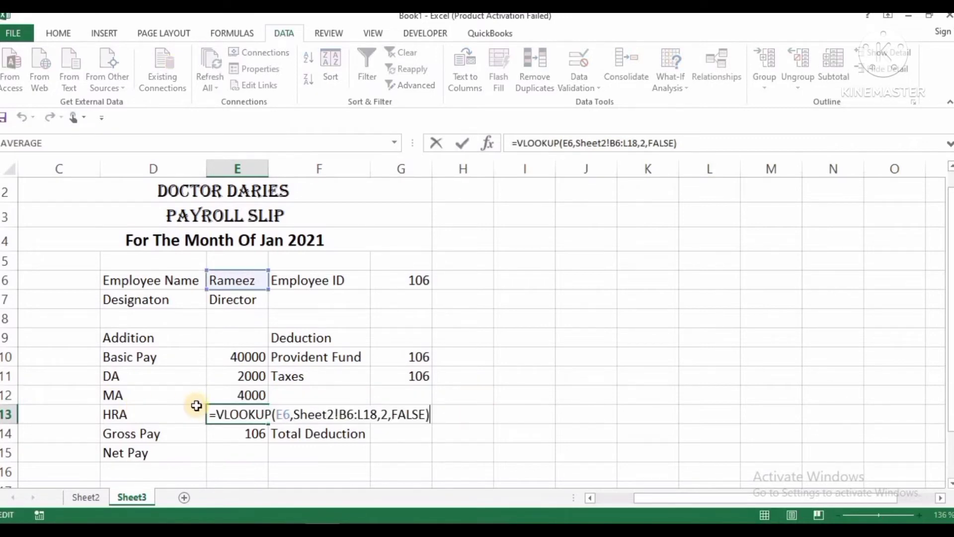
pyautogui.click(388, 414)
pyautogui.press('BackSpace')
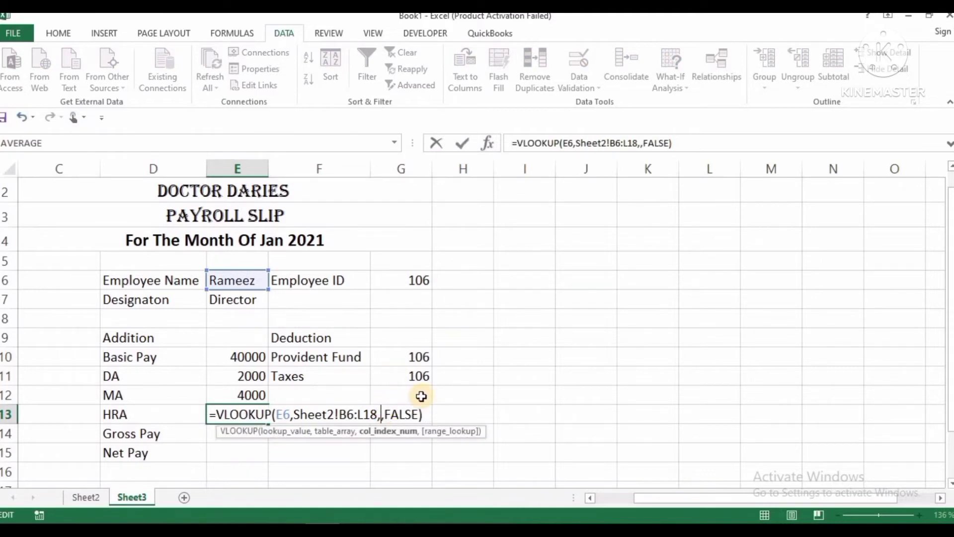
pyautogui.write('7')
pyautogui.press('Return')
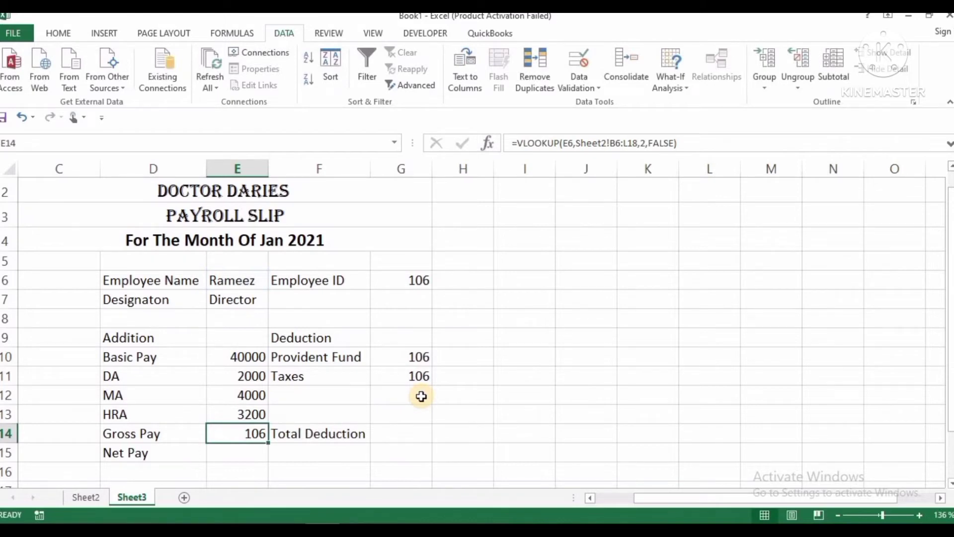
# Set the column index number of the Gross Pay formula in E14 to 8
pyautogui.press('F2')
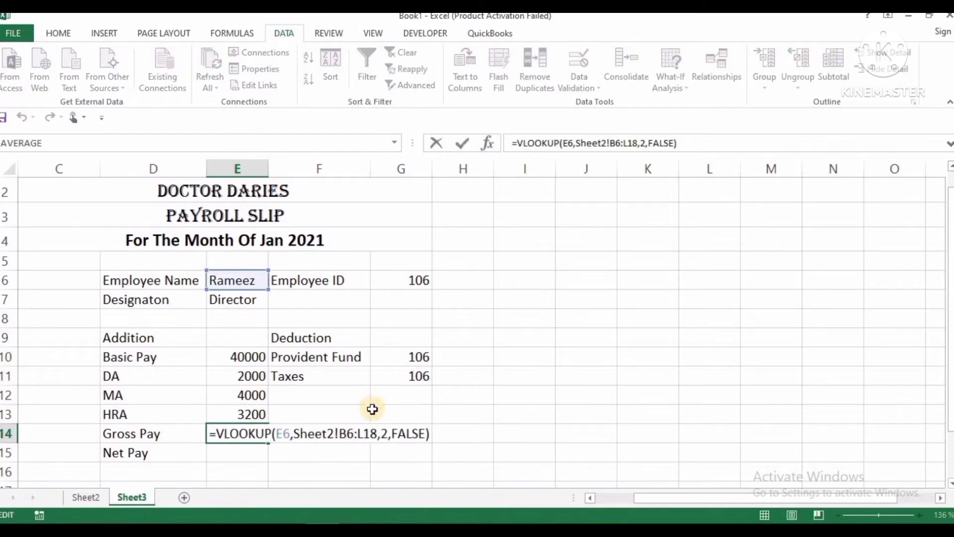
pyautogui.click(390, 433)
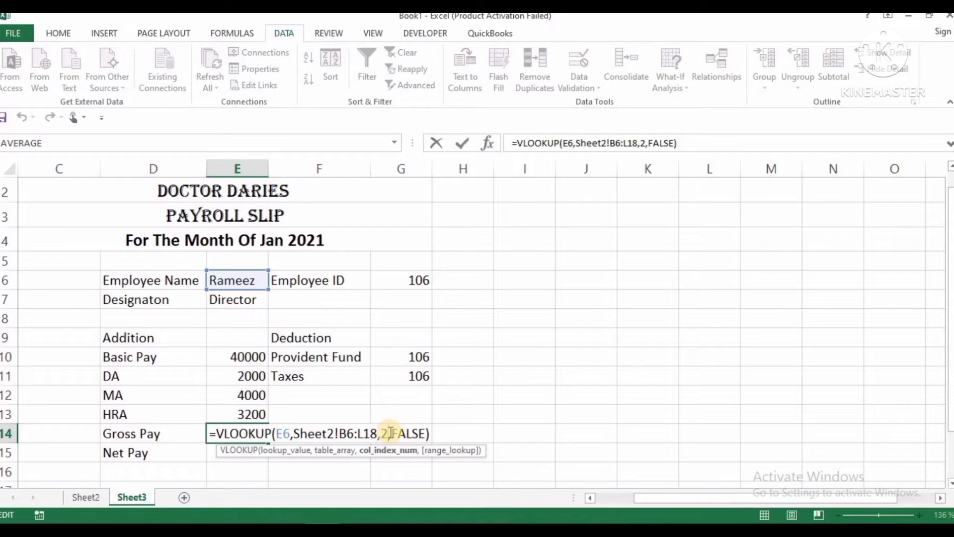
pyautogui.press('BackSpace')
pyautogui.write('8')
pyautogui.press('Return')
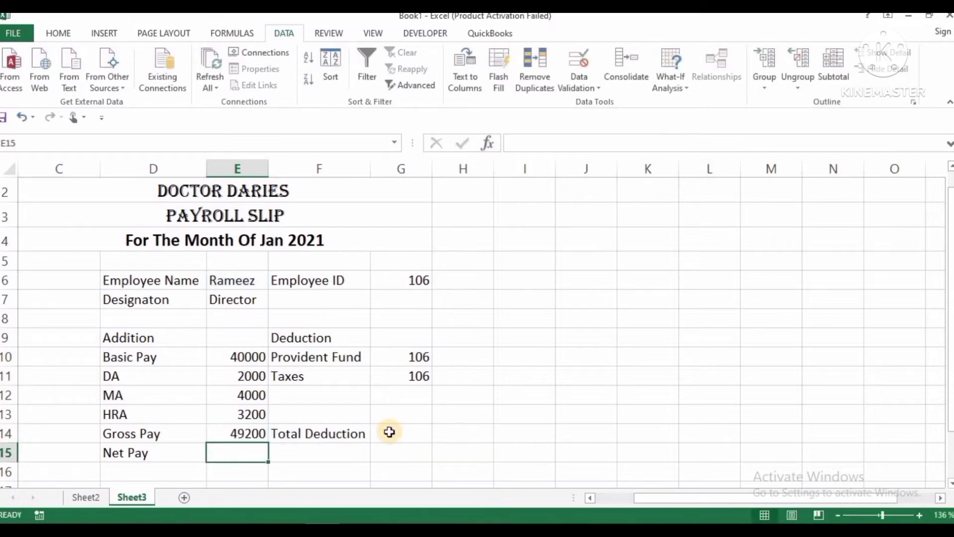
# Set the column index number of the Provident Fund formula in G10 to 9
pyautogui.click(419, 358)
pyautogui.doubleClick(420, 358)
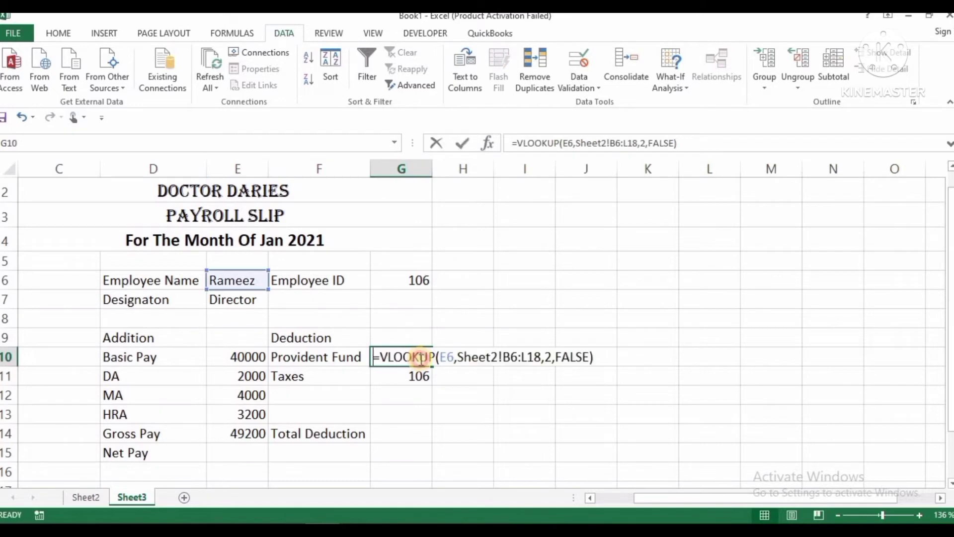
pyautogui.click(553, 358)
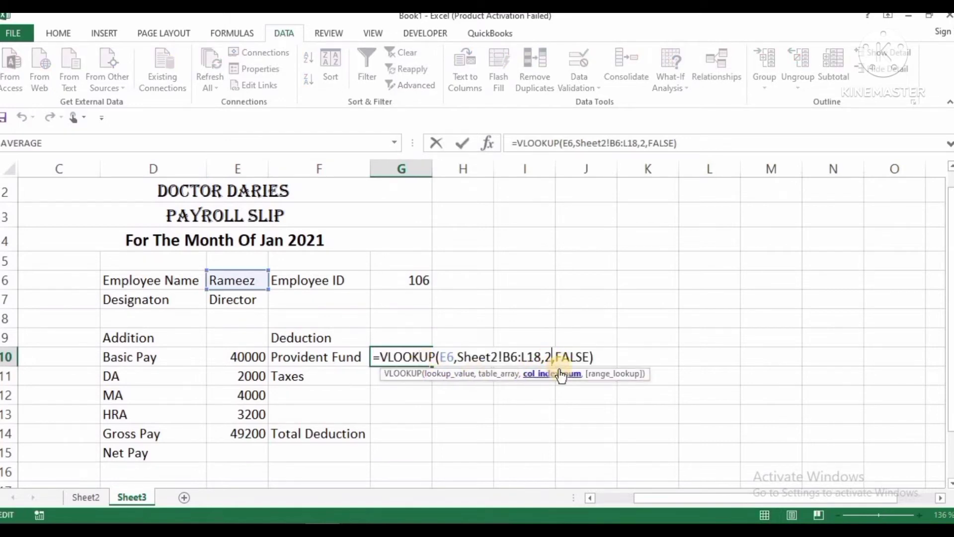
pyautogui.press('BackSpace')
pyautogui.write('1')
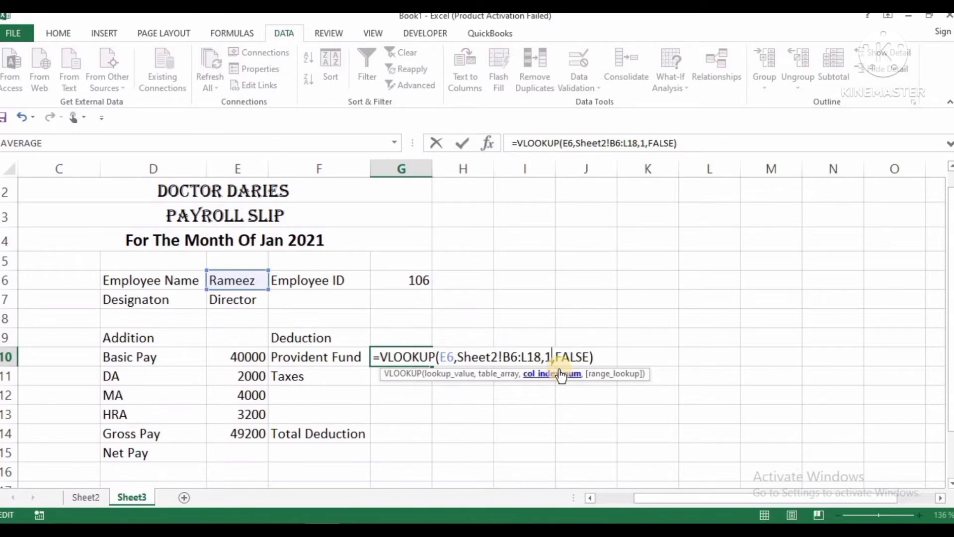
pyautogui.press('BackSpace')
pyautogui.write('9')
pyautogui.press('Return')
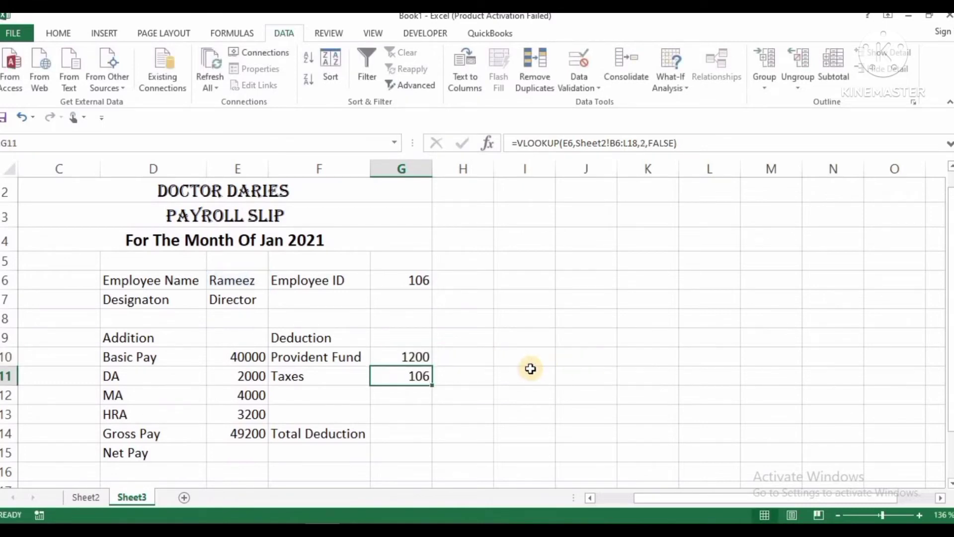
# Check the column order on Sheet2 and set the column index number of the Taxes formula in G11 on Sheet3 to 10
pyautogui.click(83, 501)
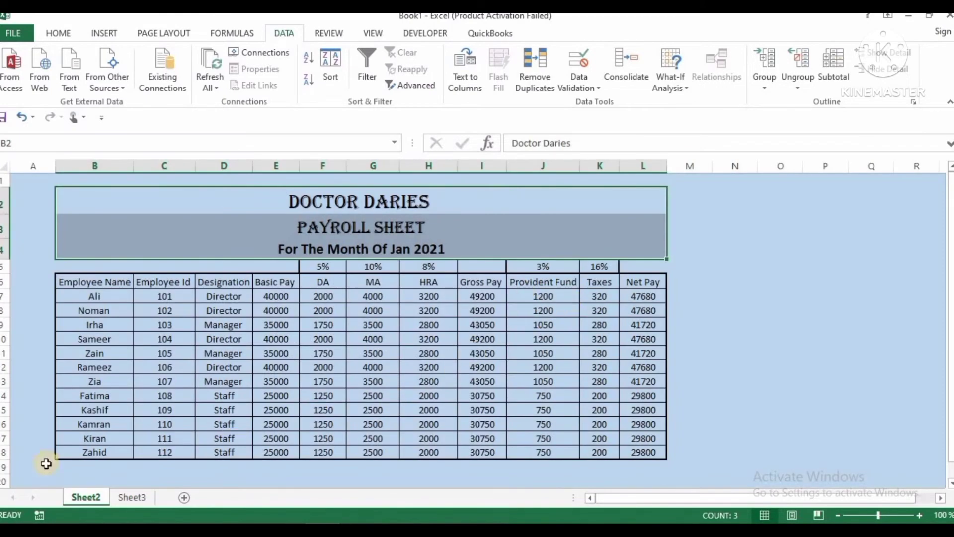
pyautogui.click(131, 497)
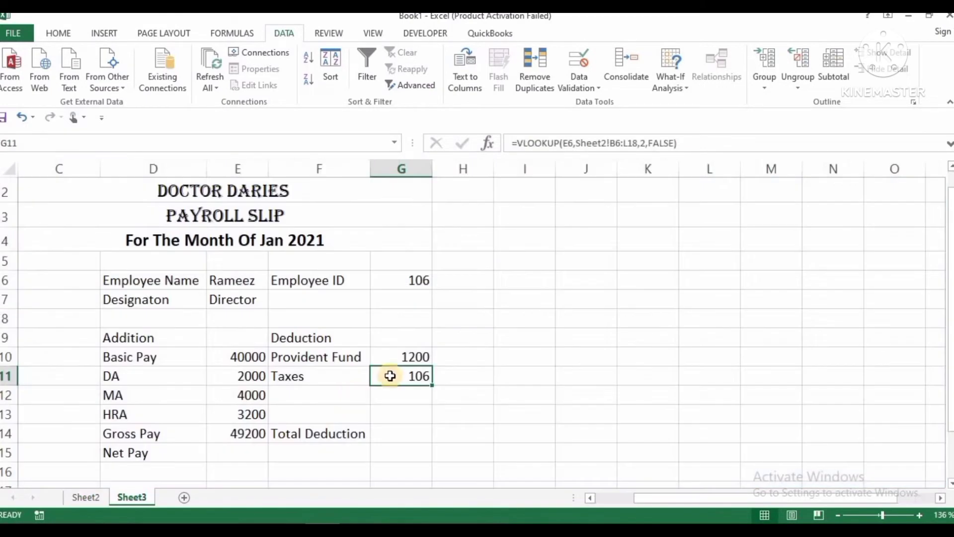
pyautogui.doubleClick(417, 376)
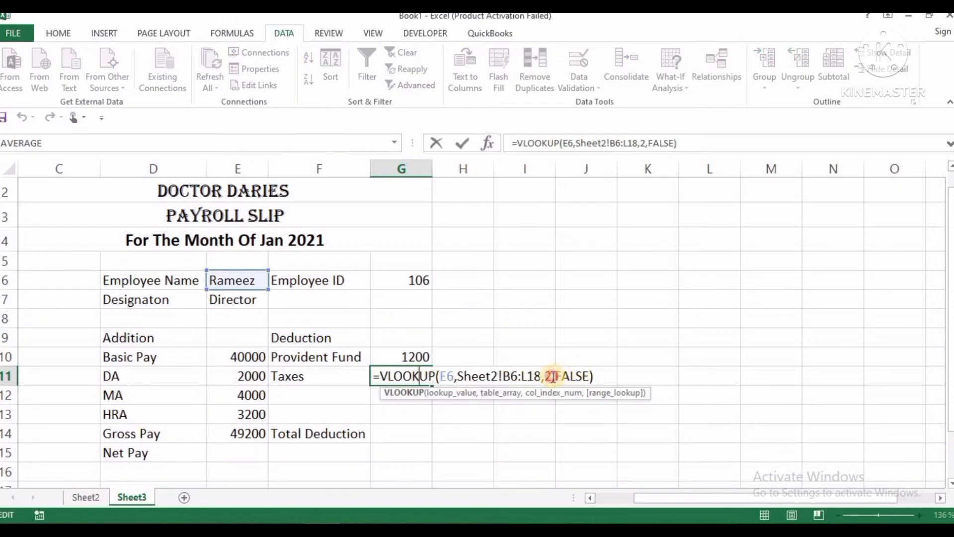
pyautogui.click(553, 376)
pyautogui.press('BackSpace')
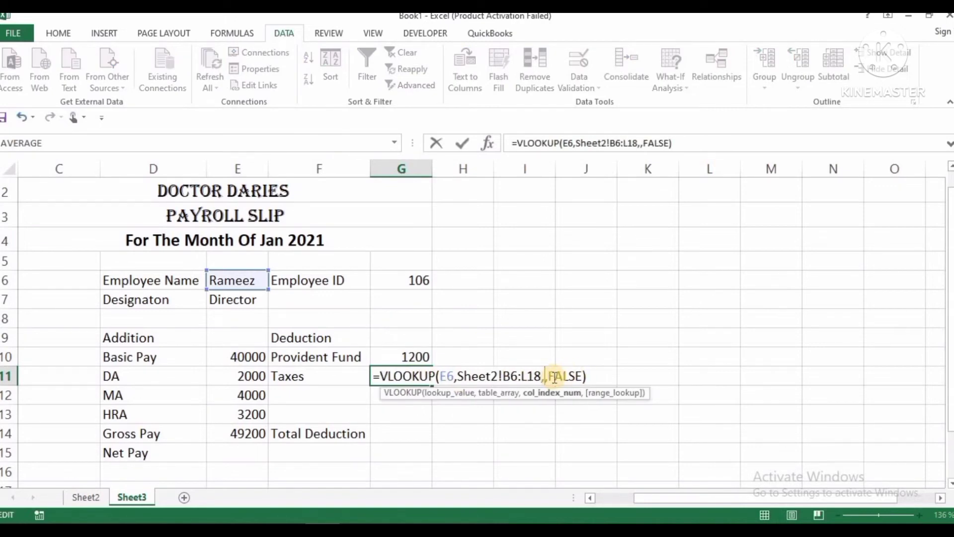
pyautogui.write('1')
pyautogui.write('10')
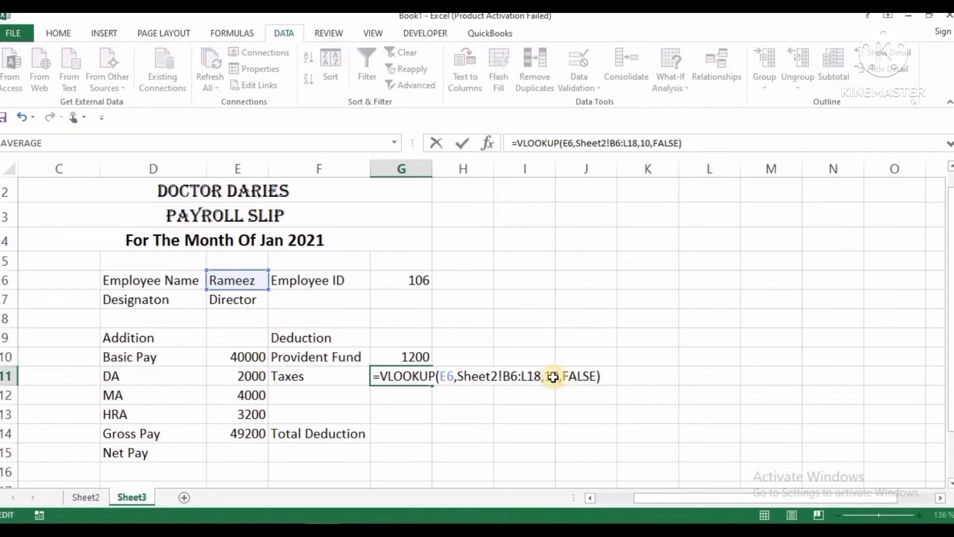
pyautogui.press('Return')
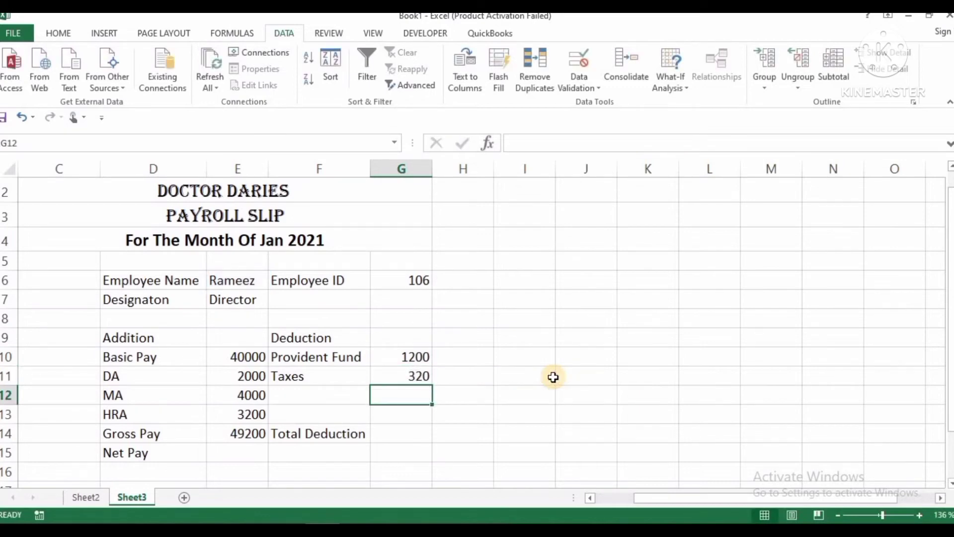
# Enter the formula =VLOOKUP(E6,Sheet2!B6:L18,2,FALSE) in the Net Pay cell E15
pyautogui.click(260, 455)
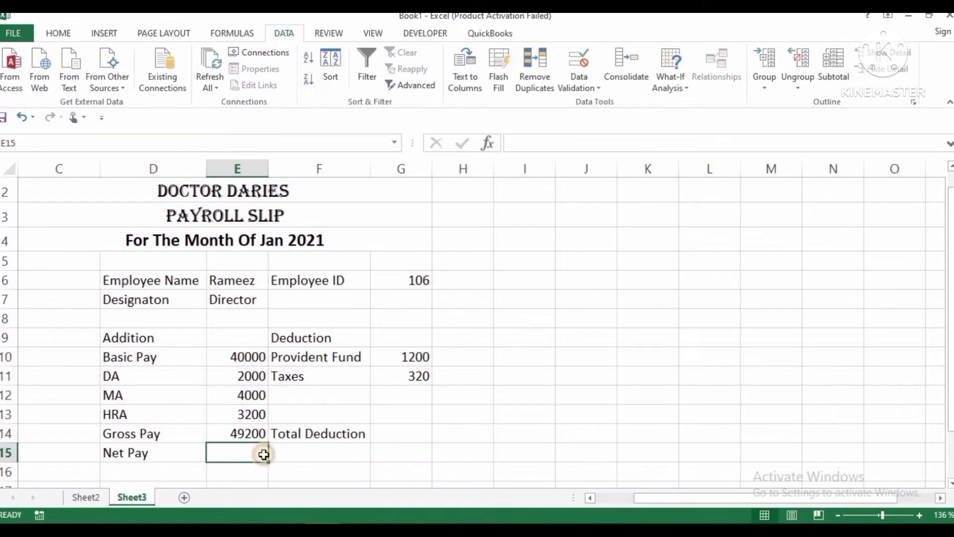
pyautogui.rightClick(266, 454)
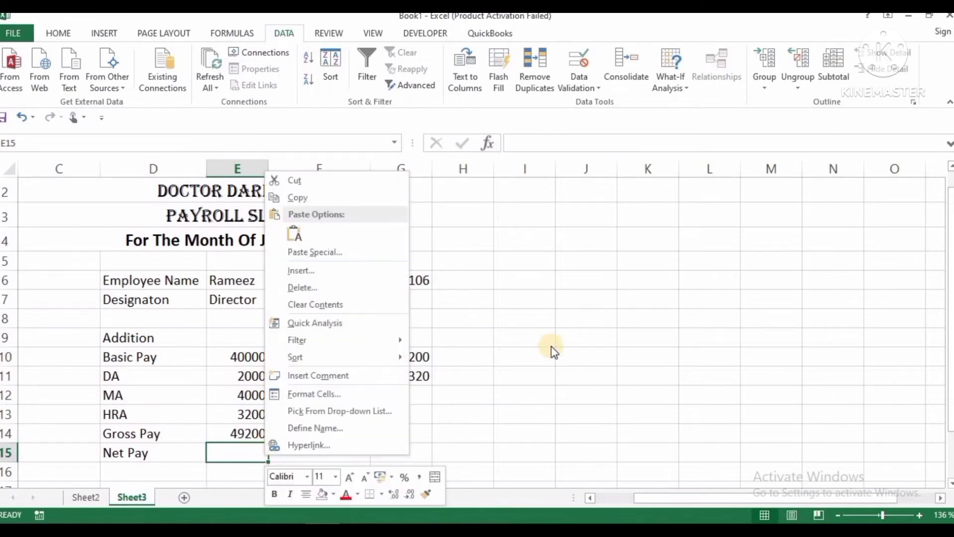
pyautogui.click(528, 405)
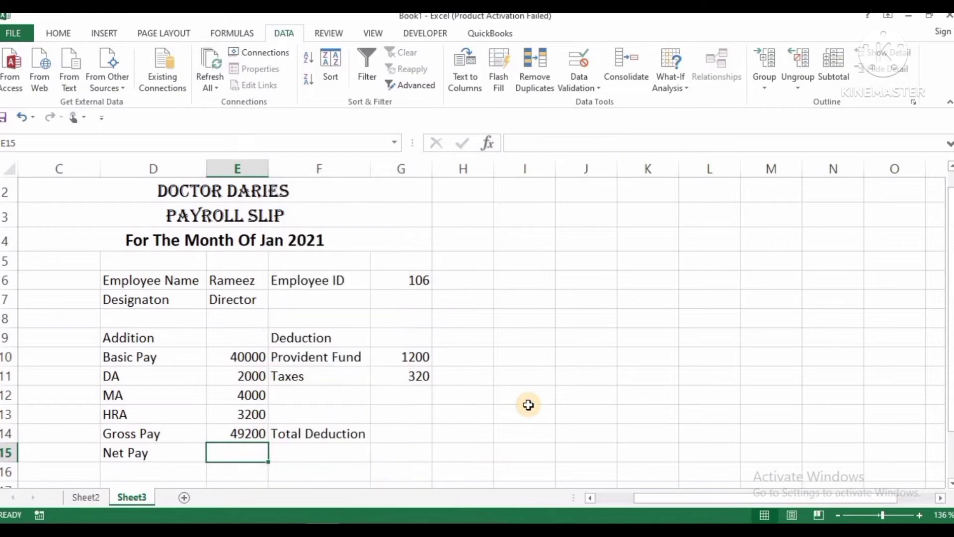
pyautogui.write('=VLOOKUP(E6,Sheet2!B6:L18,2,FALSE)')
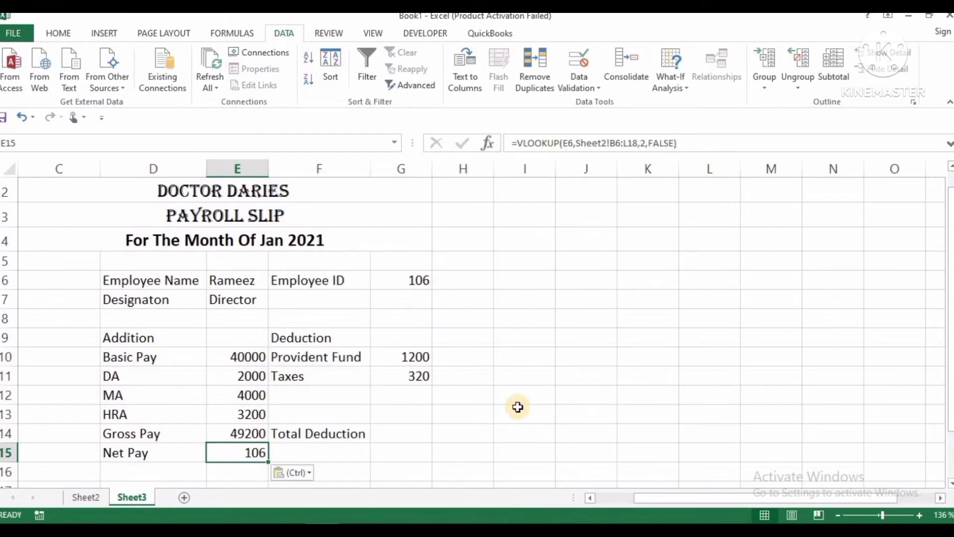
# Try 12 as the column index number of the Net Pay formula in E15
pyautogui.doubleClick(237, 453)
pyautogui.doubleClick(385, 453)
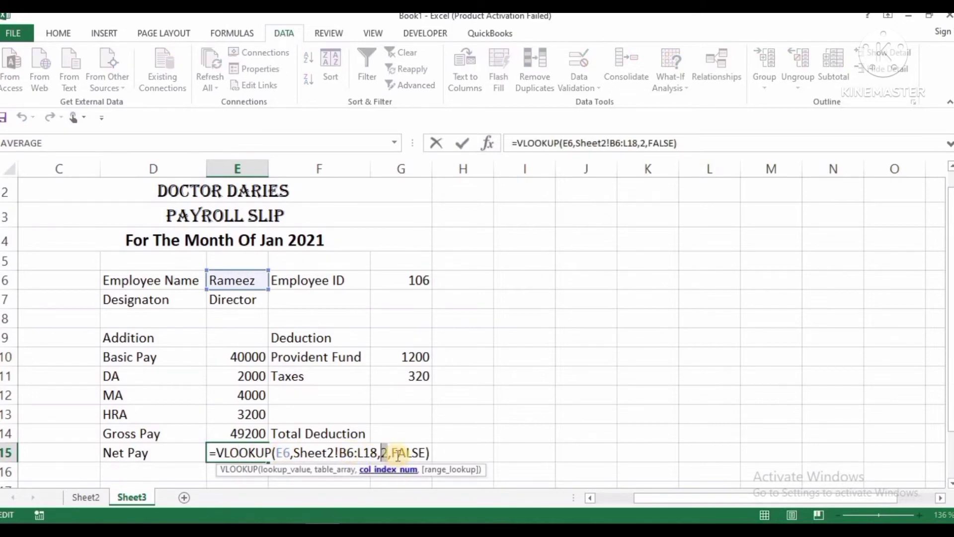
pyautogui.click(379, 453)
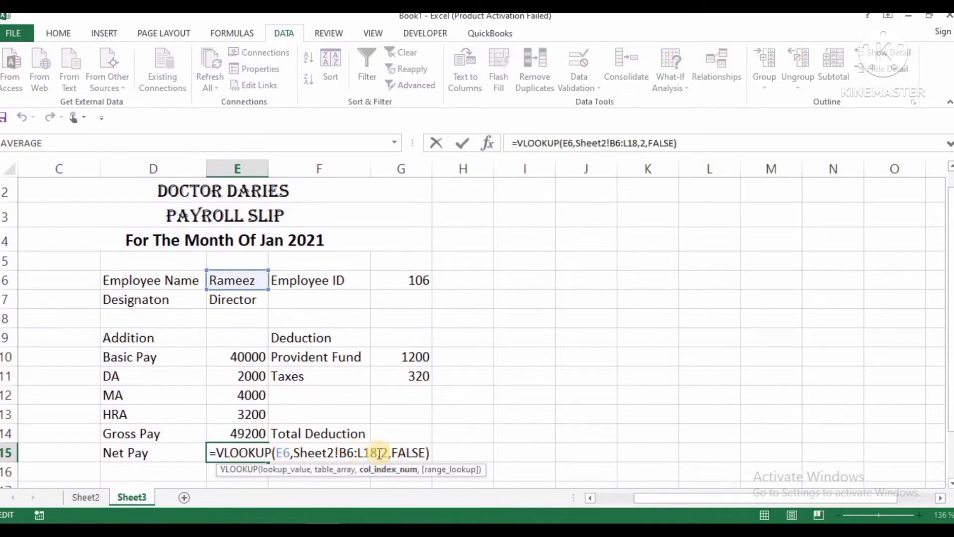
pyautogui.write('1')
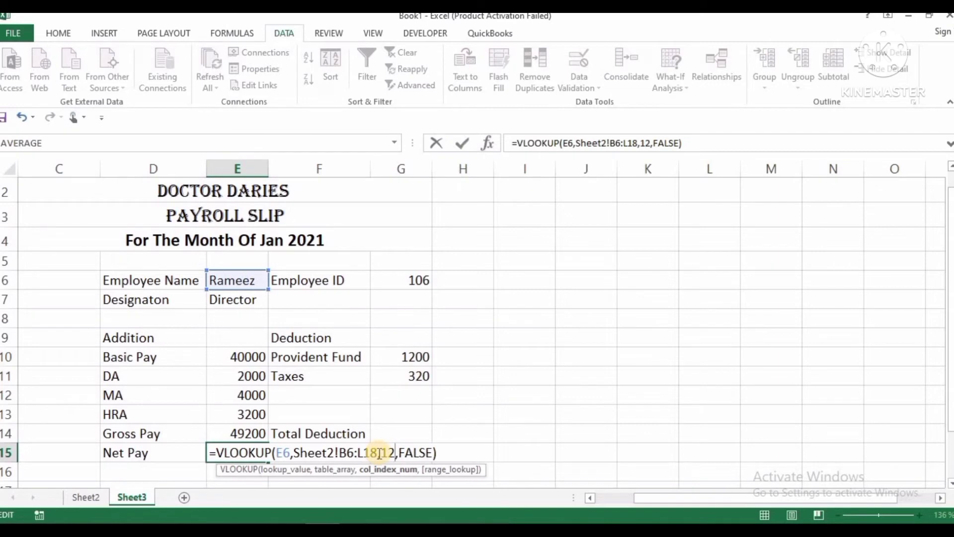
pyautogui.press('Return')
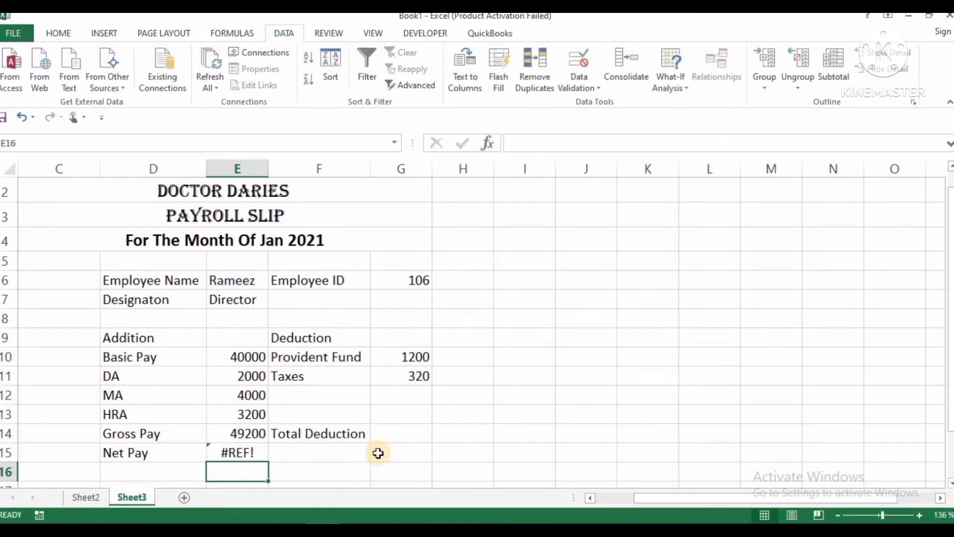
# Set the column index number of the Net Pay formula in E15 to 11
pyautogui.doubleClick(246, 452)
pyautogui.click(396, 453)
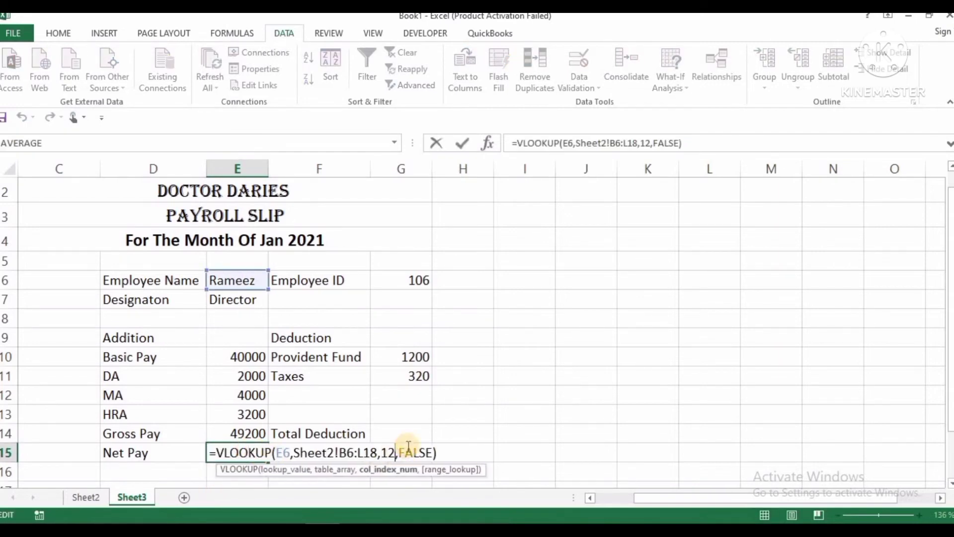
pyautogui.press('BackSpace')
pyautogui.write('1')
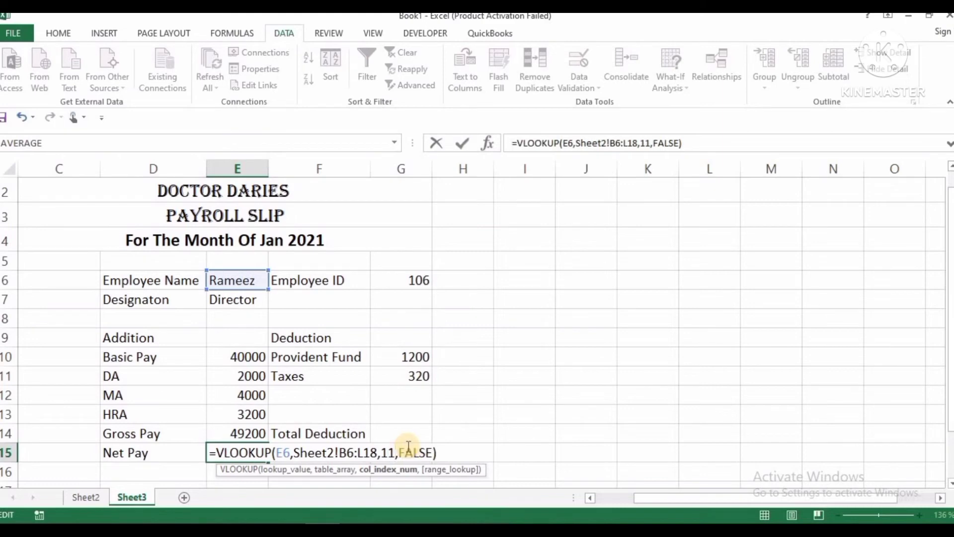
pyautogui.press('Return')
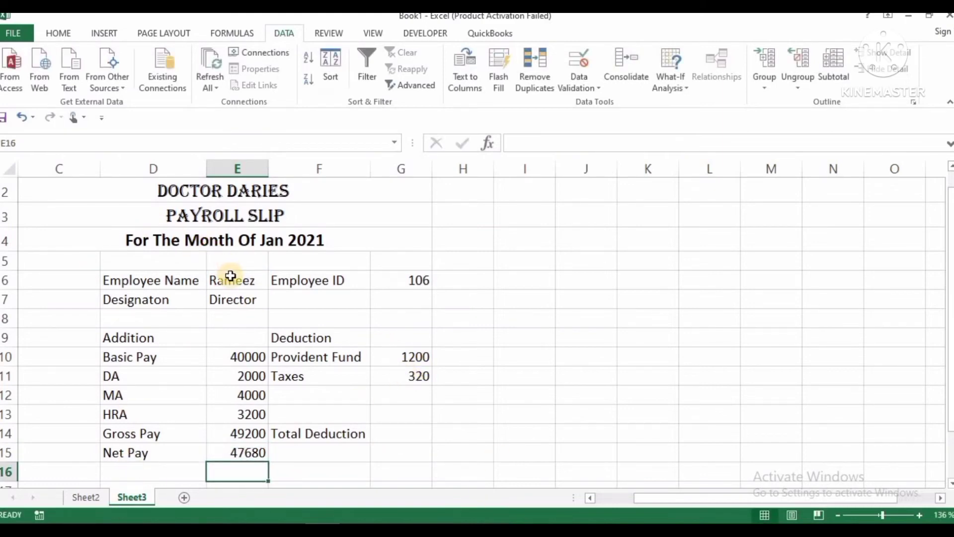
# Choose the employee listed directly after the current one from the Employee Name drop-down in E6
pyautogui.click(255, 280)
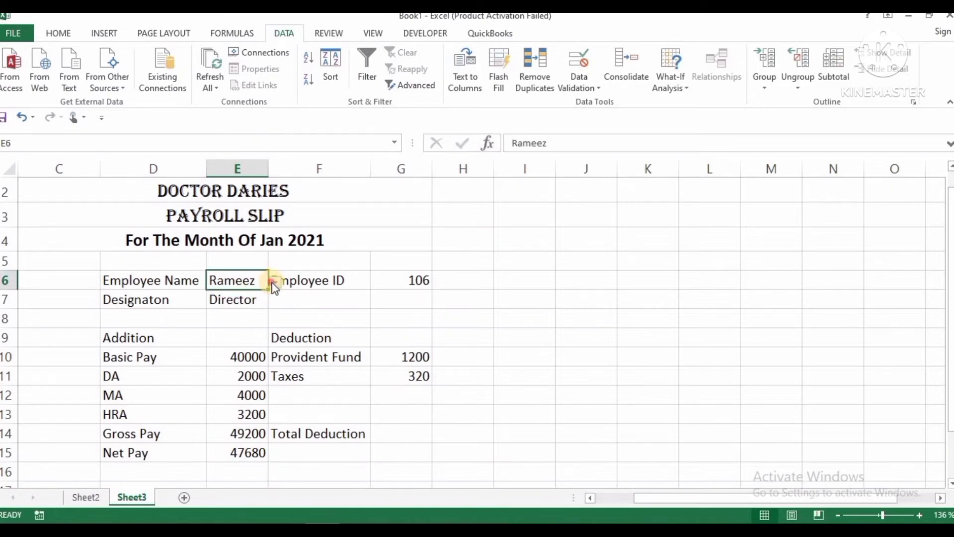
pyautogui.click(274, 281)
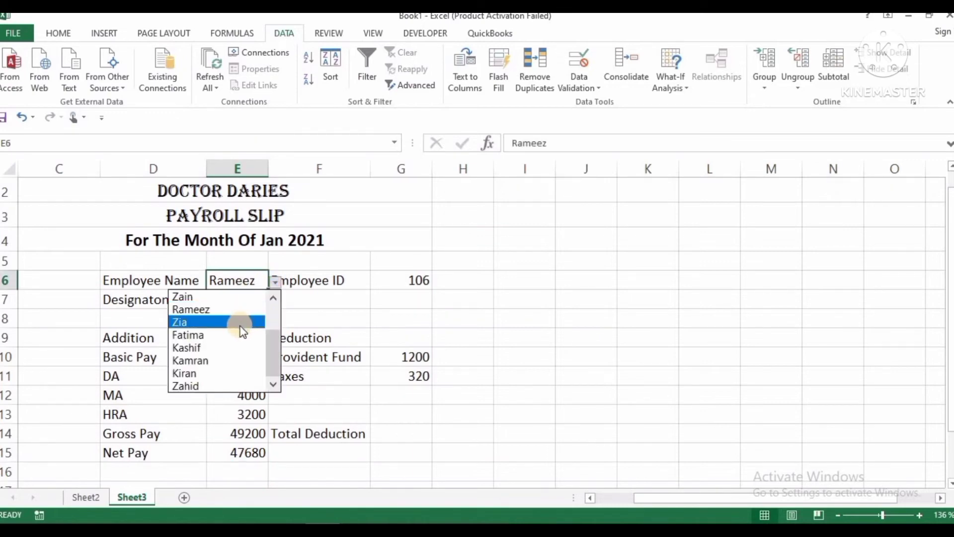
pyautogui.click(240, 323)
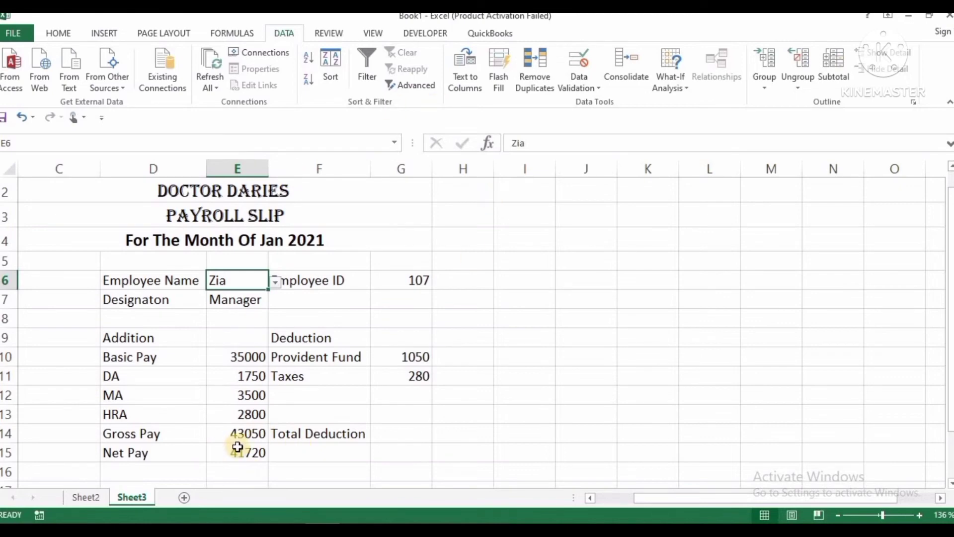
# Fill all cells of Sheet3 with white so that the gridlines are hidden
pyautogui.click(6, 171)
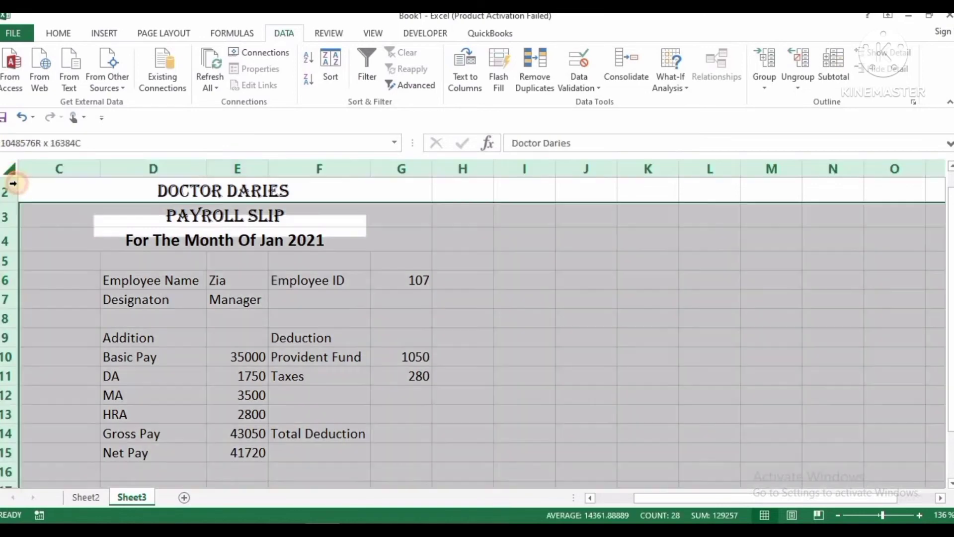
pyautogui.click(60, 32)
pyautogui.click(206, 80)
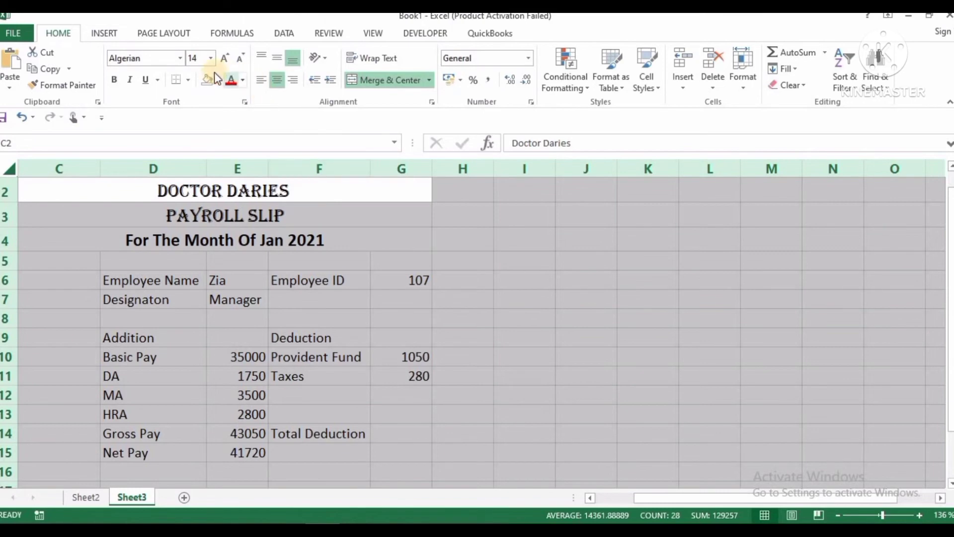
pyautogui.click(219, 81)
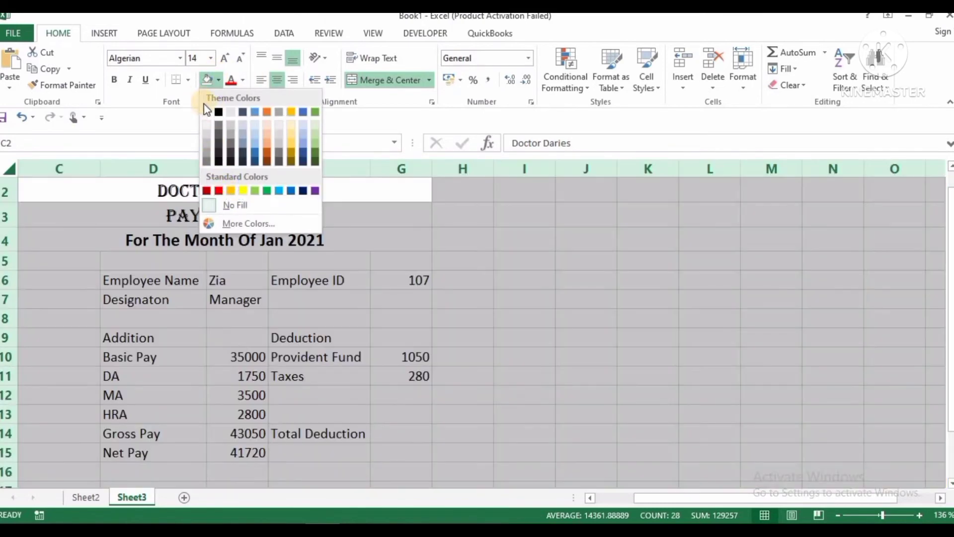
pyautogui.click(207, 113)
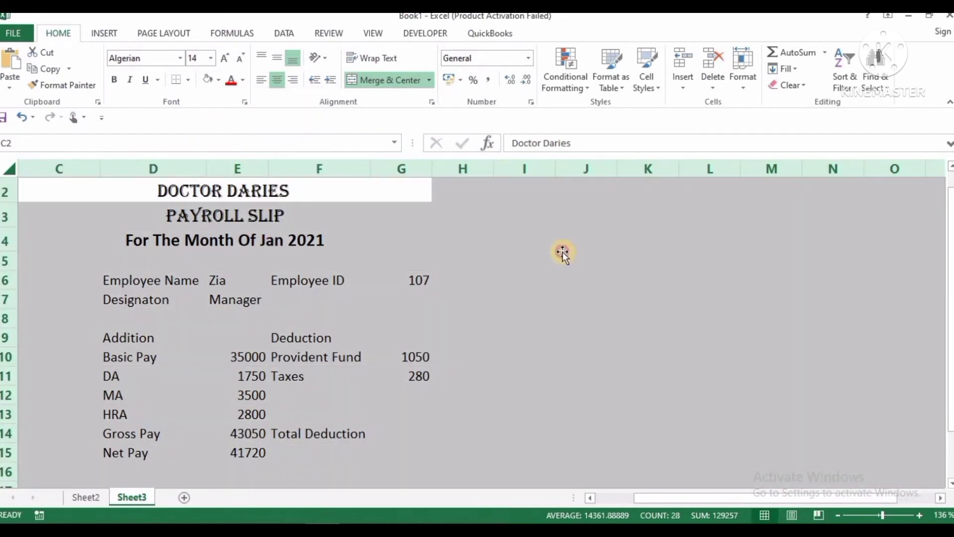
pyautogui.click(565, 255)
# Apply a Thick Box Border around the three title rows C2:G4 of the payroll slip
pyautogui.moveTo(168, 205); pyautogui.dragTo(176, 240)
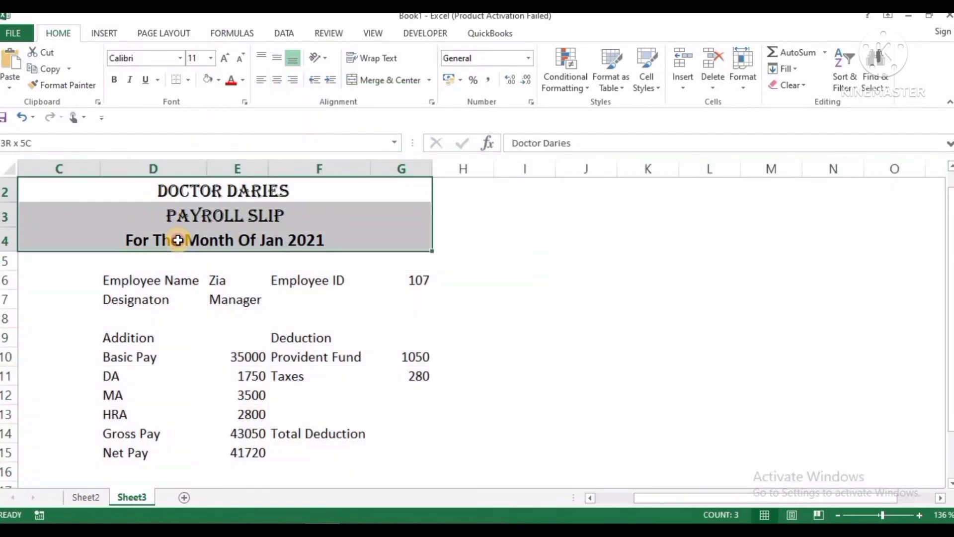
pyautogui.click(188, 80)
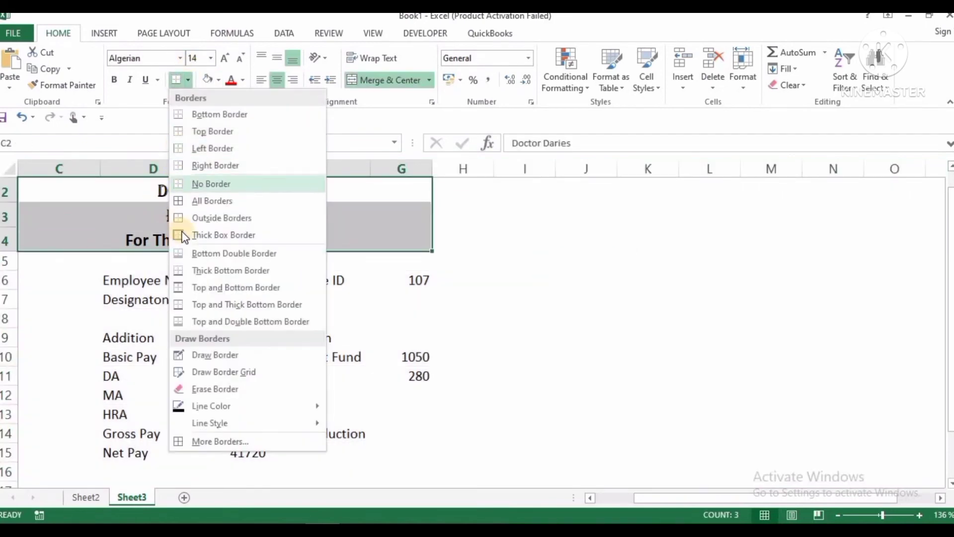
pyautogui.click(199, 234)
pyautogui.click(134, 292)
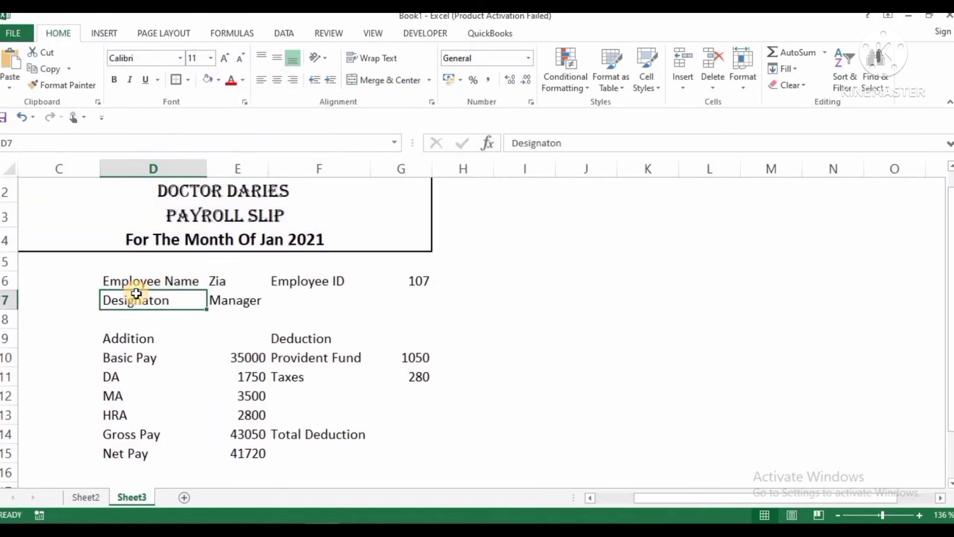
# Insert a blank row above the title in row 2 and a blank column before column C
pyautogui.click(6, 186)
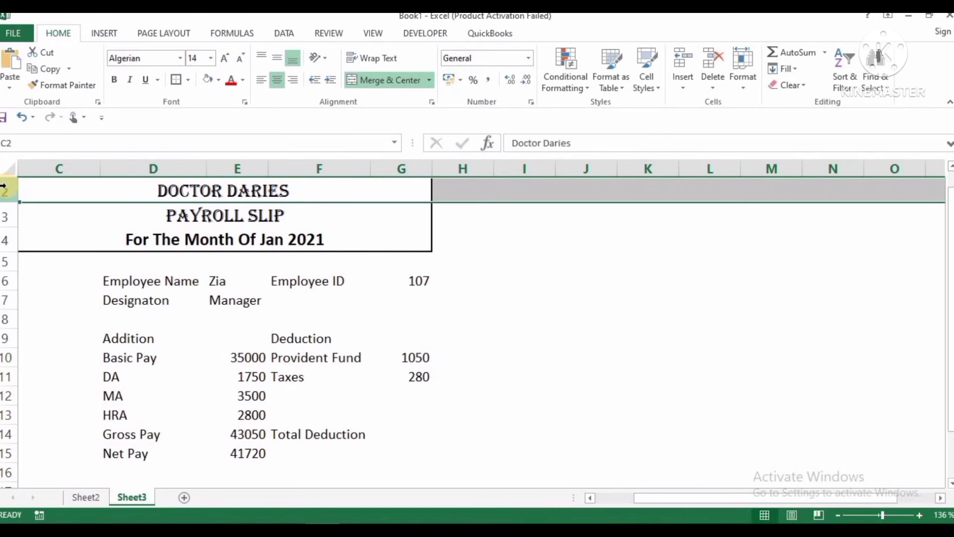
pyautogui.rightClick(4, 185)
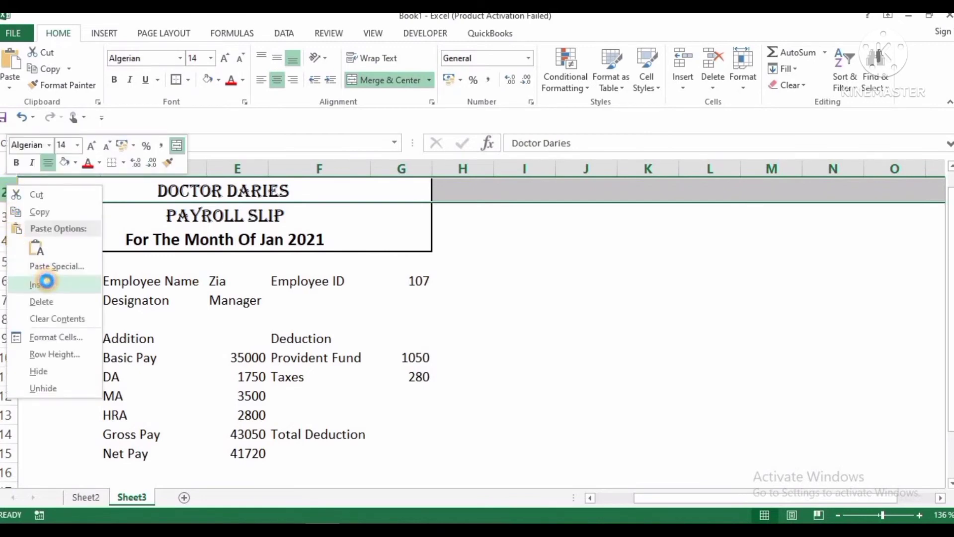
pyautogui.click(42, 282)
pyautogui.click(581, 241)
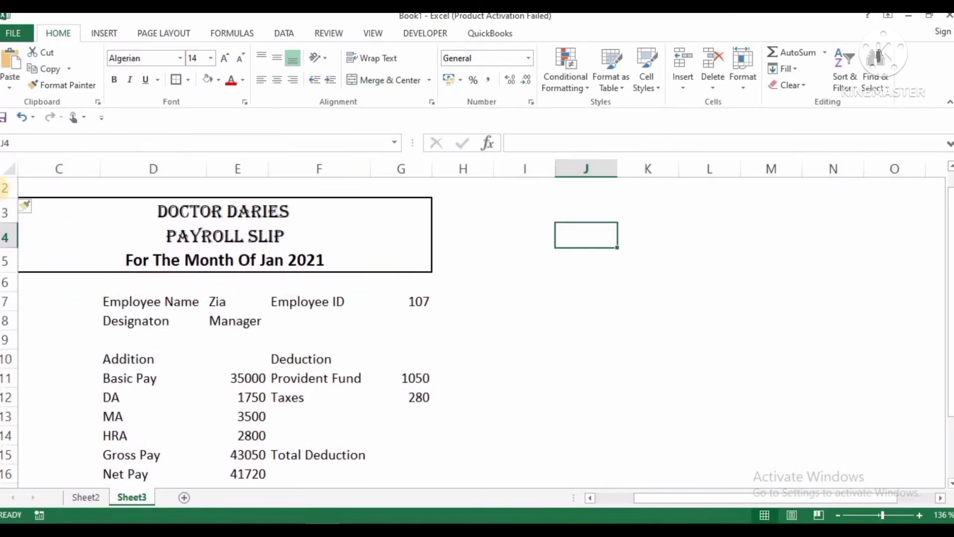
pyautogui.rightClick(63, 170)
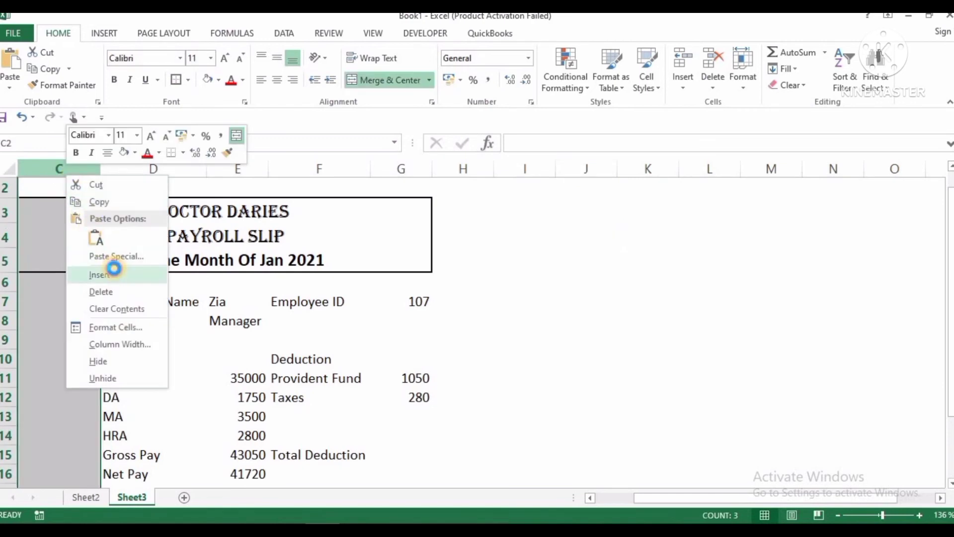
pyautogui.click(107, 272)
pyautogui.click(574, 264)
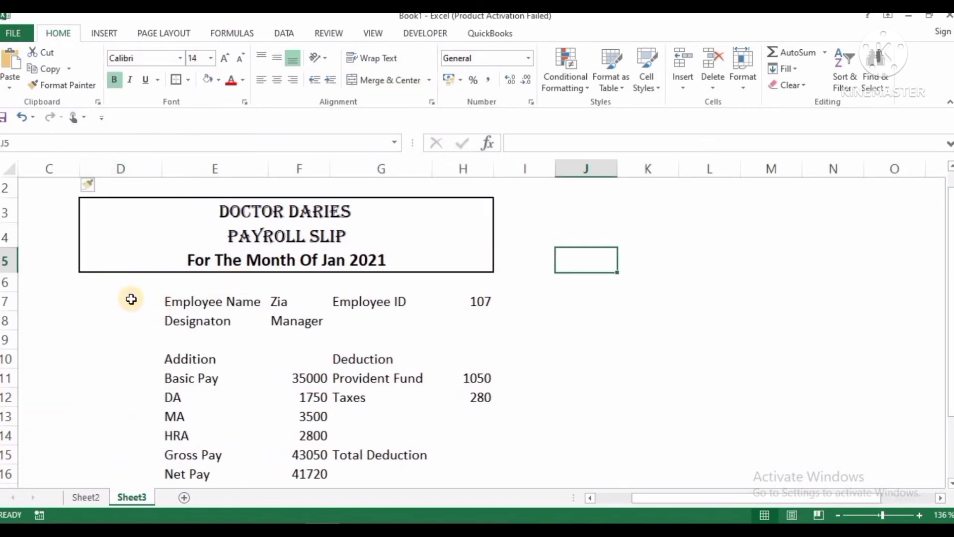
# Merge and center the designation value across F8:H8
pyautogui.moveTo(157, 304); pyautogui.dragTo(260, 331)
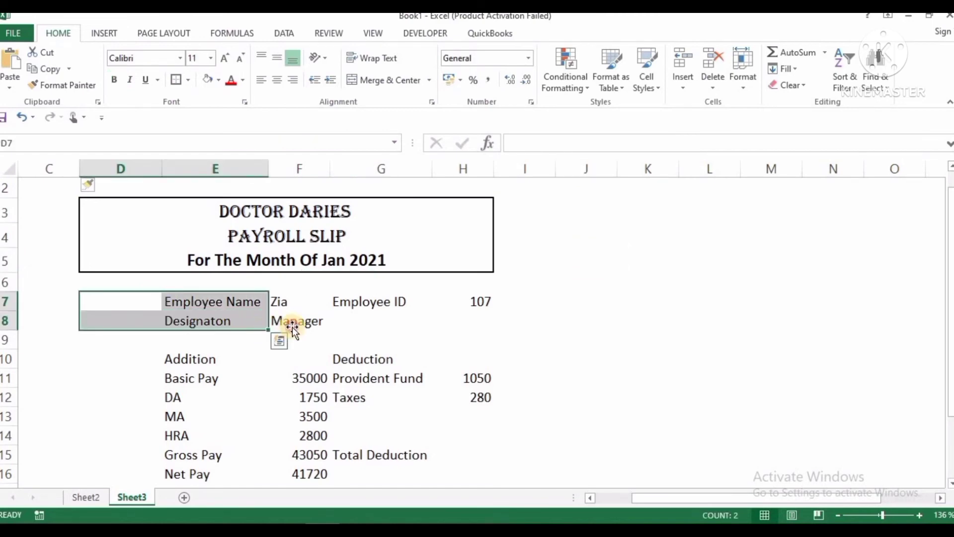
pyautogui.click(321, 321)
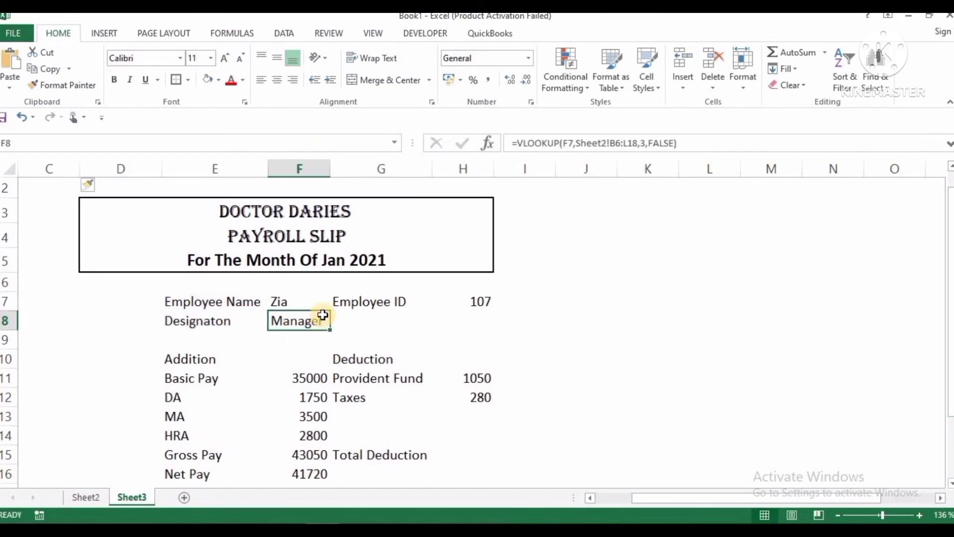
pyautogui.hotkey('shift', 'Right')
pyautogui.hotkey('shift', 'Right')
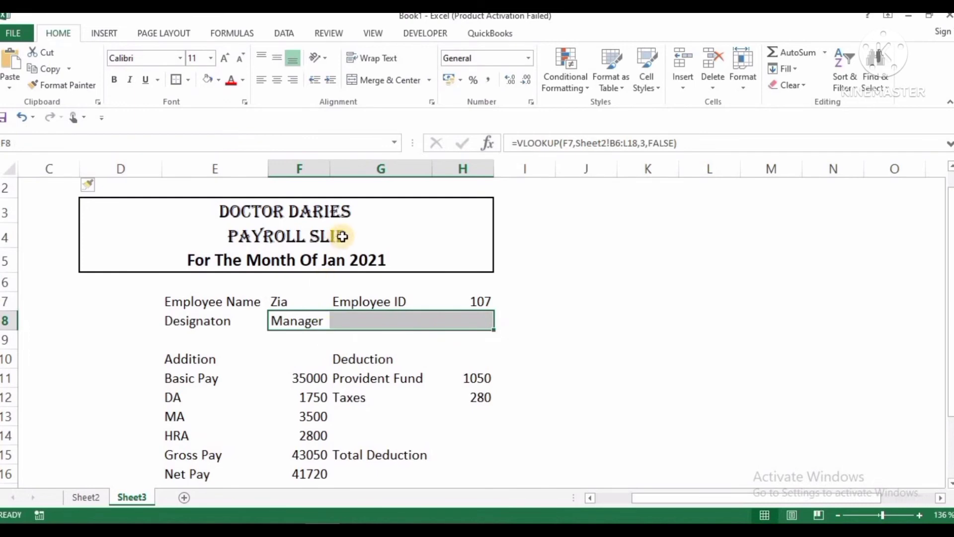
pyautogui.click(391, 80)
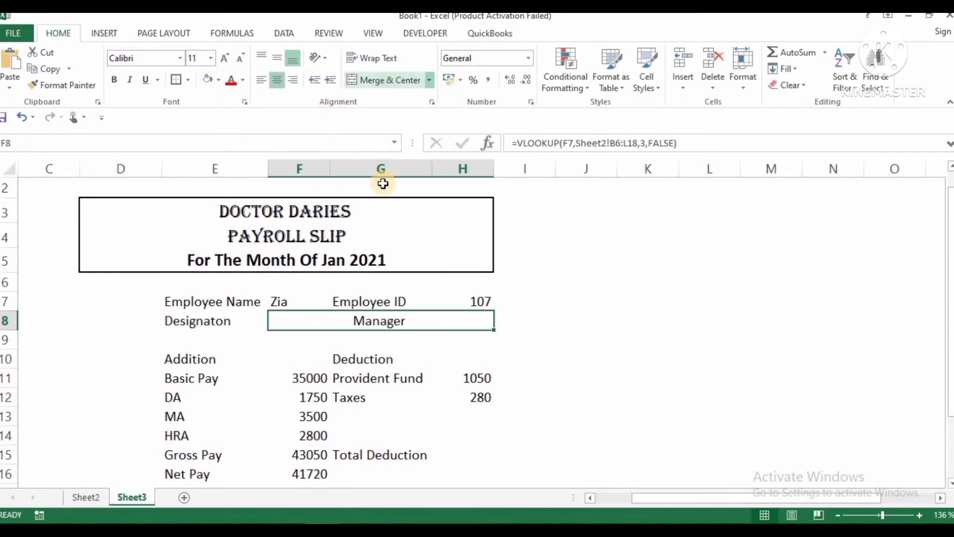
# Apply All Borders and a Thick Box Border to the employee details block E7:H8
pyautogui.click(283, 299)
pyautogui.moveTo(181, 301); pyautogui.dragTo(373, 315)
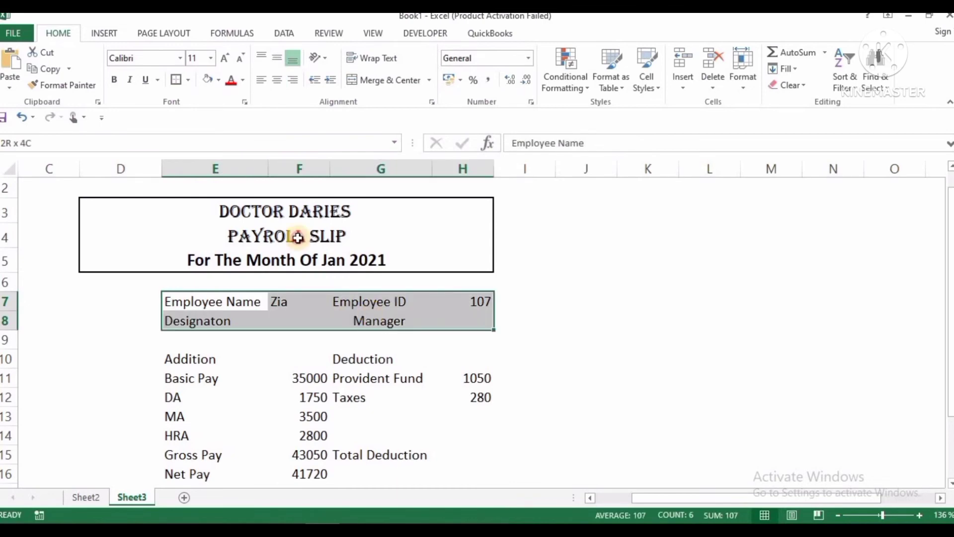
pyautogui.click(189, 81)
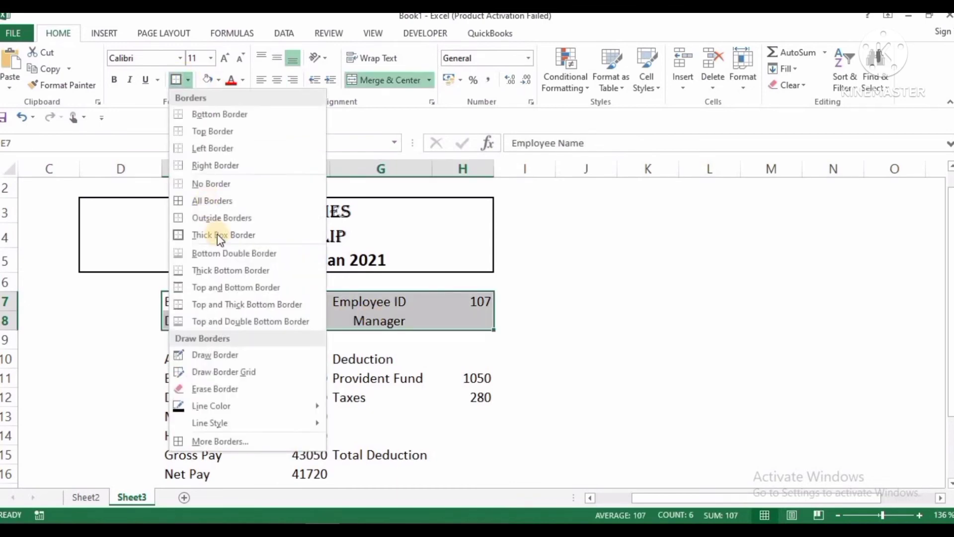
pyautogui.click(221, 201)
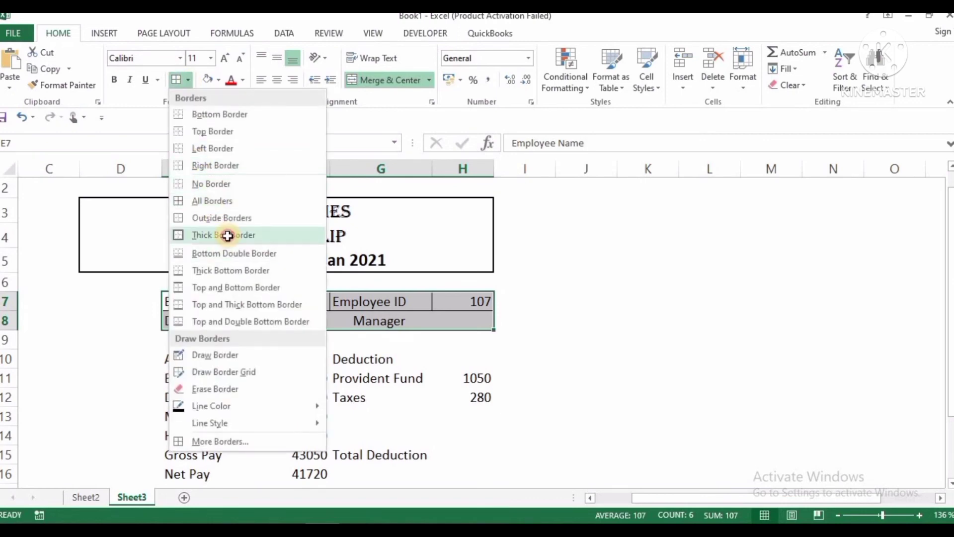
pyautogui.click(219, 234)
pyautogui.click(213, 346)
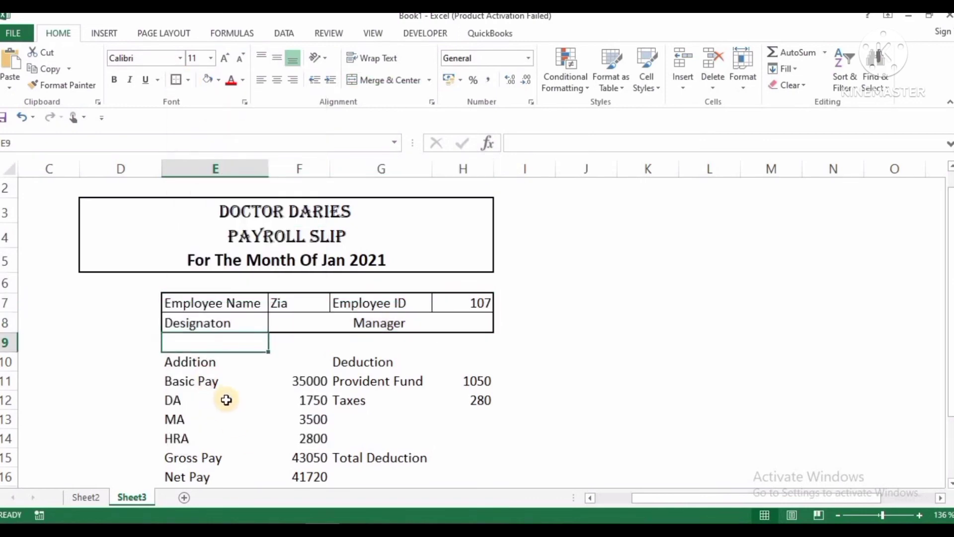
# Merge and center the Addition heading across E10:F10 and the Deduction heading across G10:H10
pyautogui.click(226, 399)
pyautogui.moveTo(209, 365); pyautogui.dragTo(294, 351)
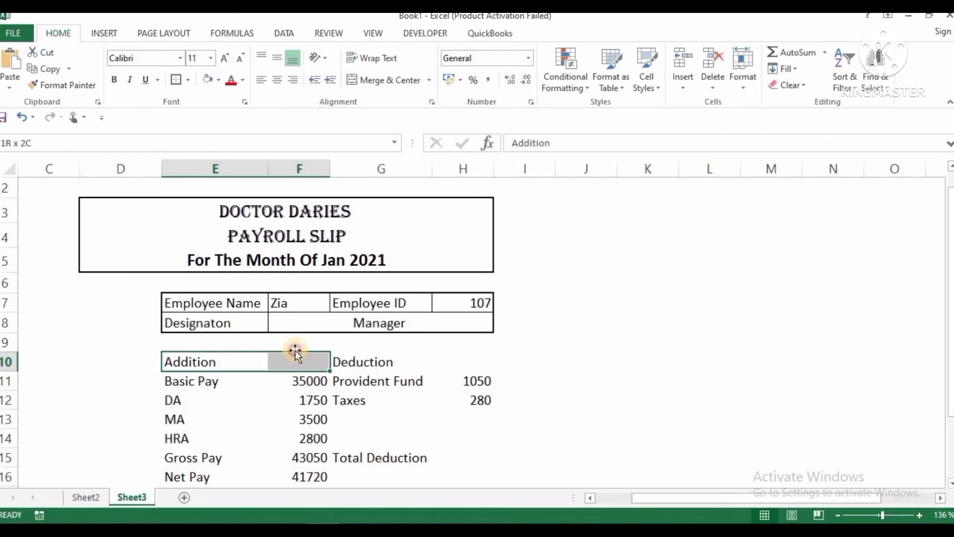
pyautogui.click(384, 85)
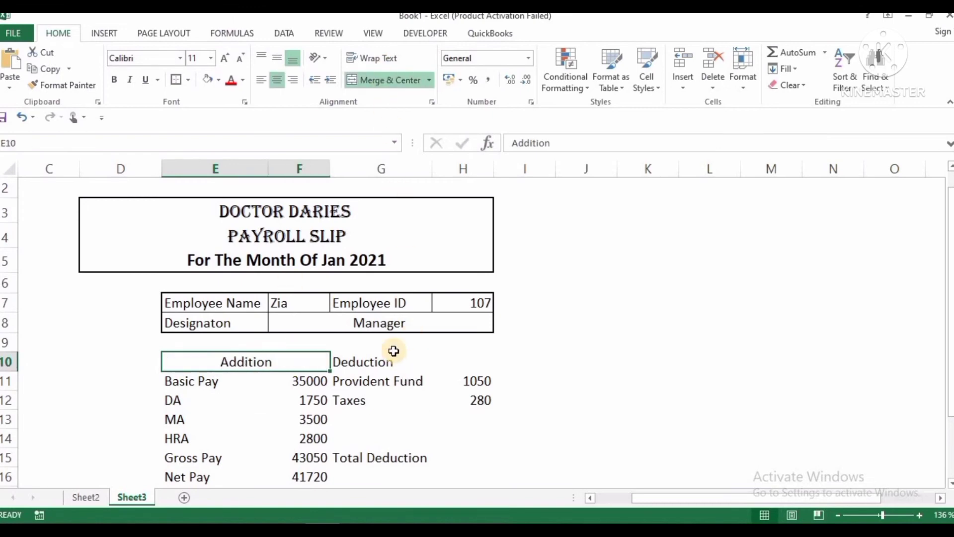
pyautogui.click(363, 363)
pyautogui.moveTo(433, 363); pyautogui.dragTo(462, 363)
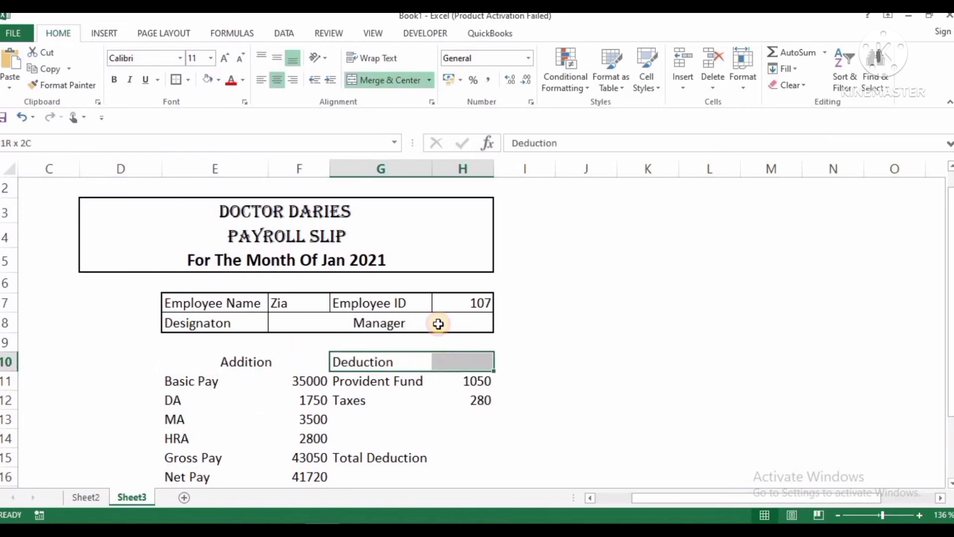
pyautogui.click(391, 79)
# Make the Addition and Deduction headings and the Employee Name, Designaton and Employee ID labels bold
pyautogui.moveTo(267, 360); pyautogui.dragTo(386, 360)
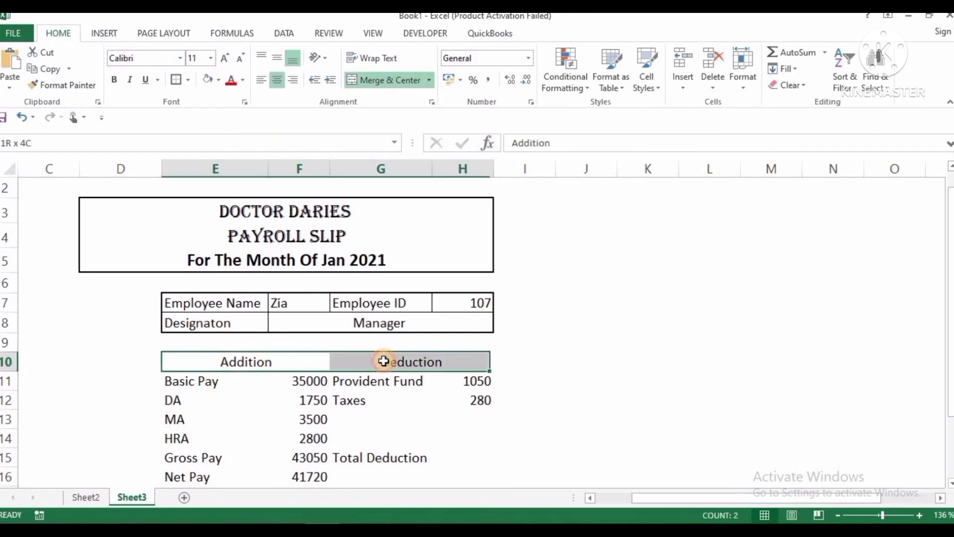
pyautogui.click(117, 82)
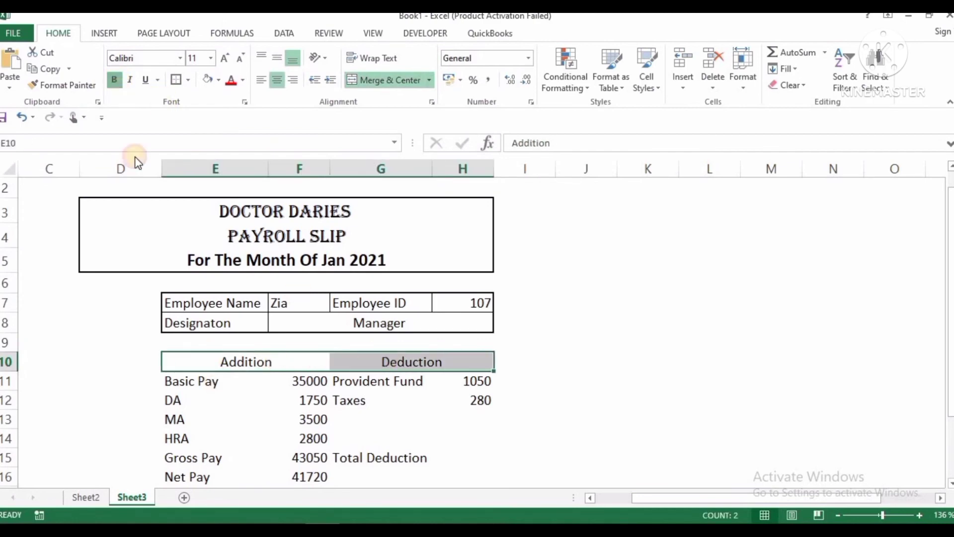
pyautogui.moveTo(218, 301); pyautogui.dragTo(215, 313)
pyautogui.click(117, 79)
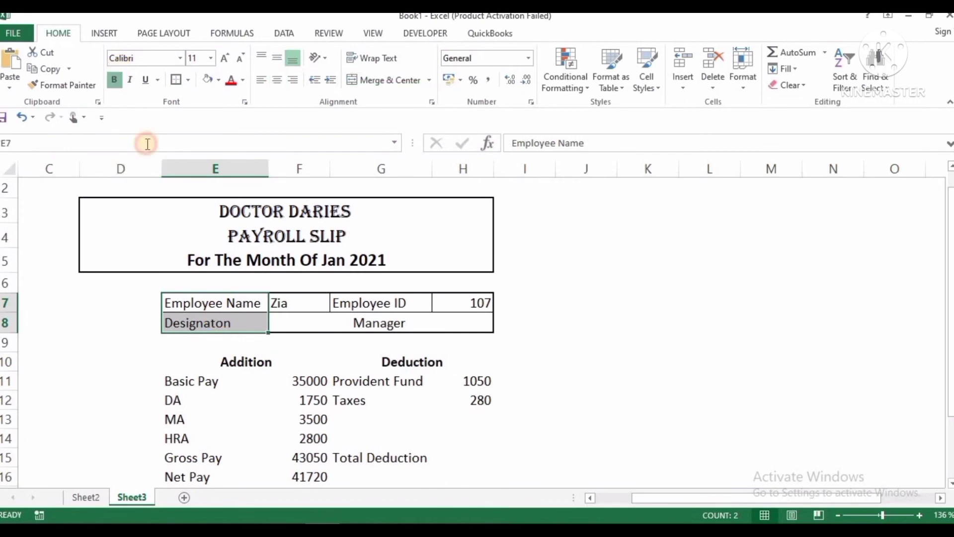
pyautogui.click(374, 302)
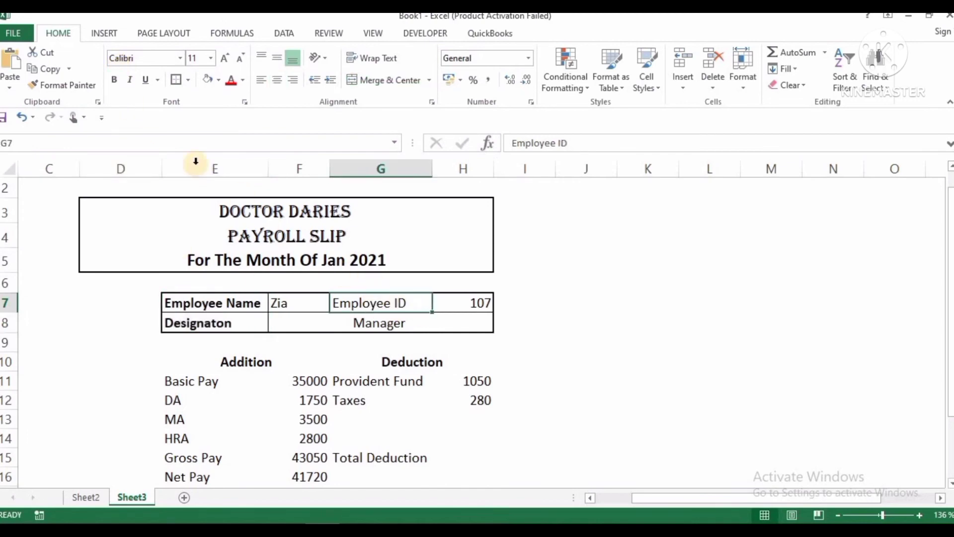
pyautogui.click(115, 80)
# Make the pay labels in E11:E16 and the deduction labels in G11:G15 bold
pyautogui.scroll(-1, 321, 320)
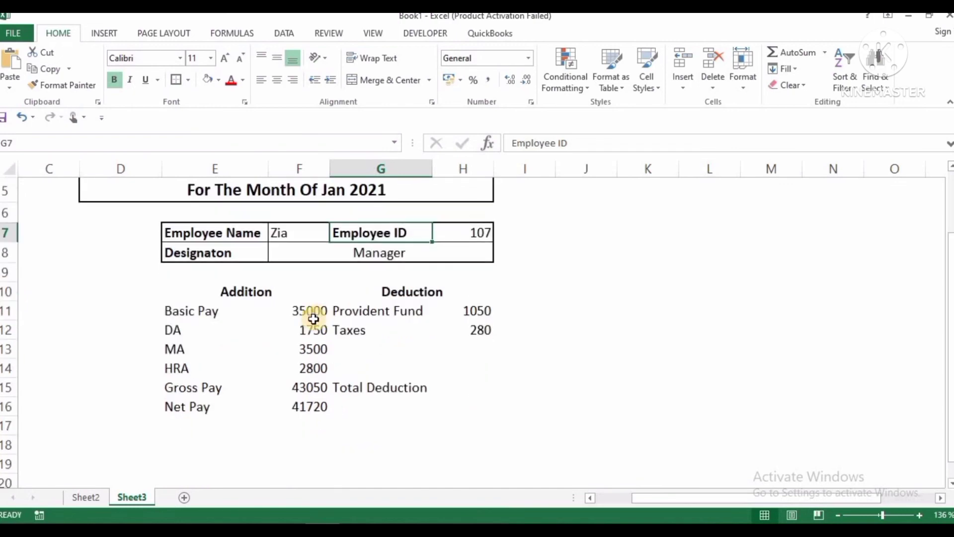
pyautogui.moveTo(199, 309); pyautogui.dragTo(196, 411)
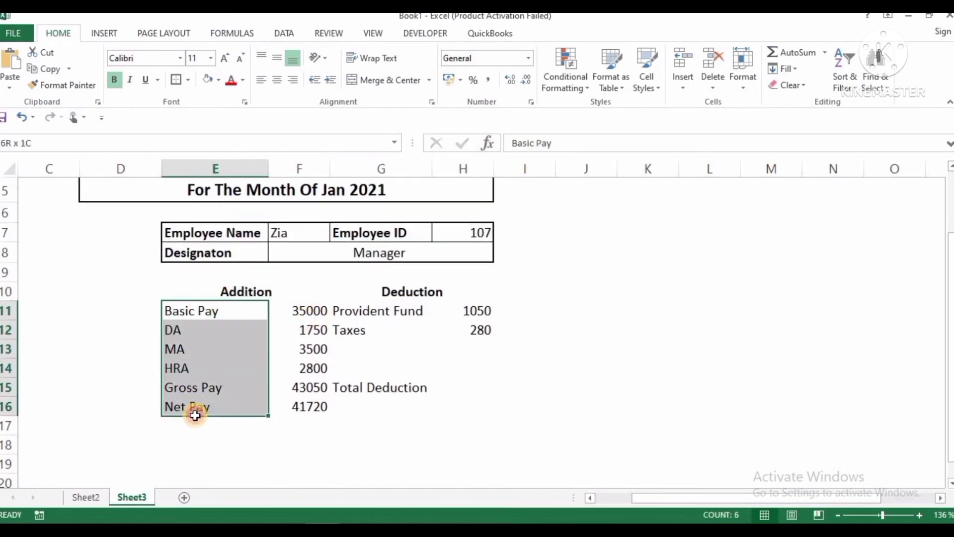
pyautogui.click(115, 81)
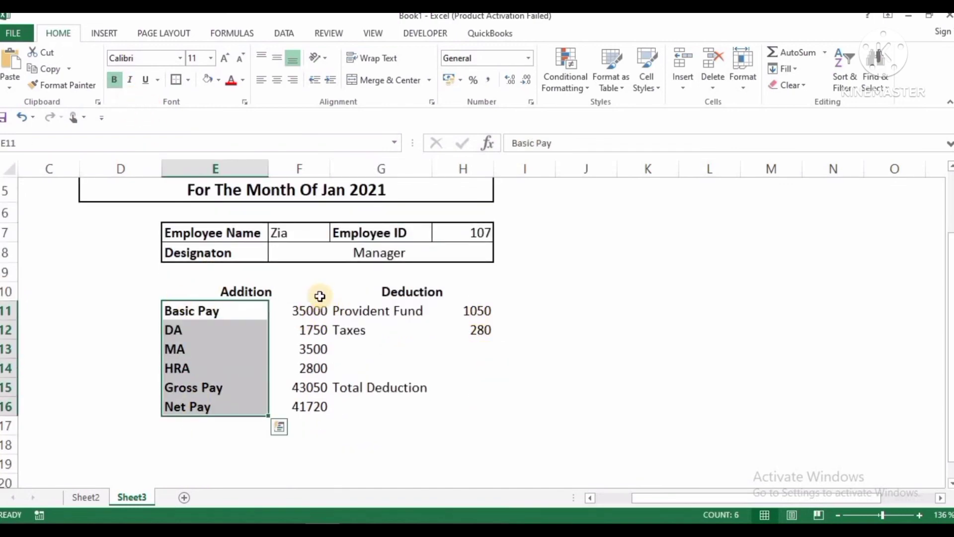
pyautogui.moveTo(352, 306); pyautogui.dragTo(357, 382)
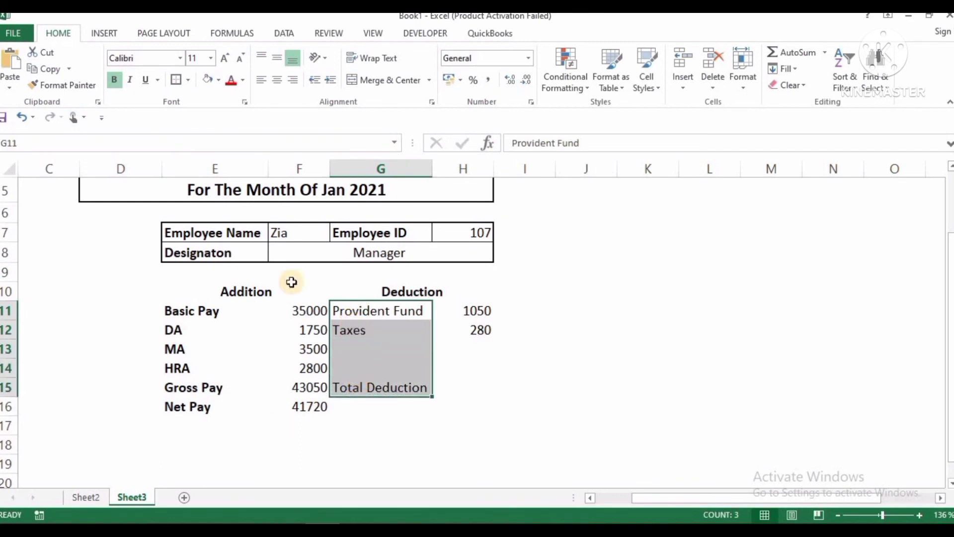
pyautogui.click(115, 81)
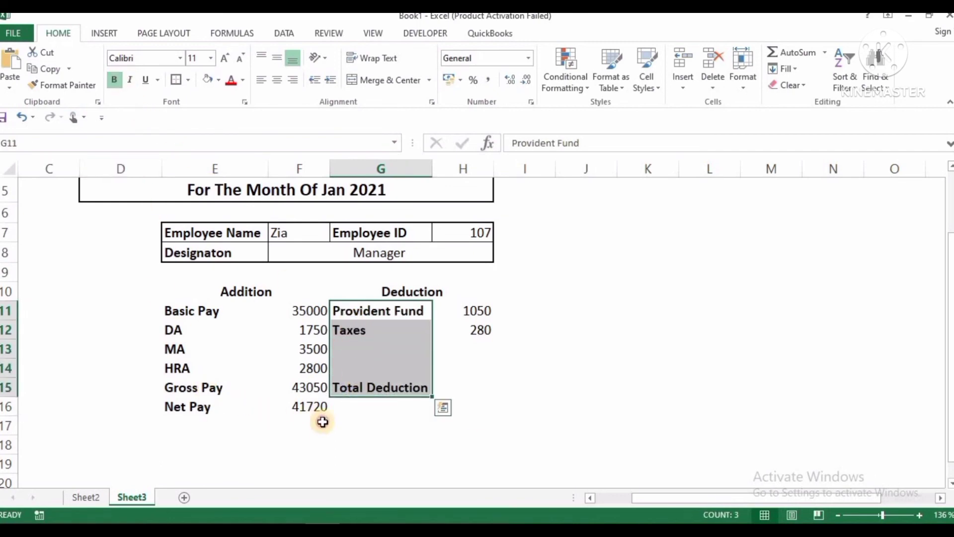
# Merge and center the Net Pay amount across F16:H16
pyautogui.moveTo(321, 414); pyautogui.dragTo(475, 404)
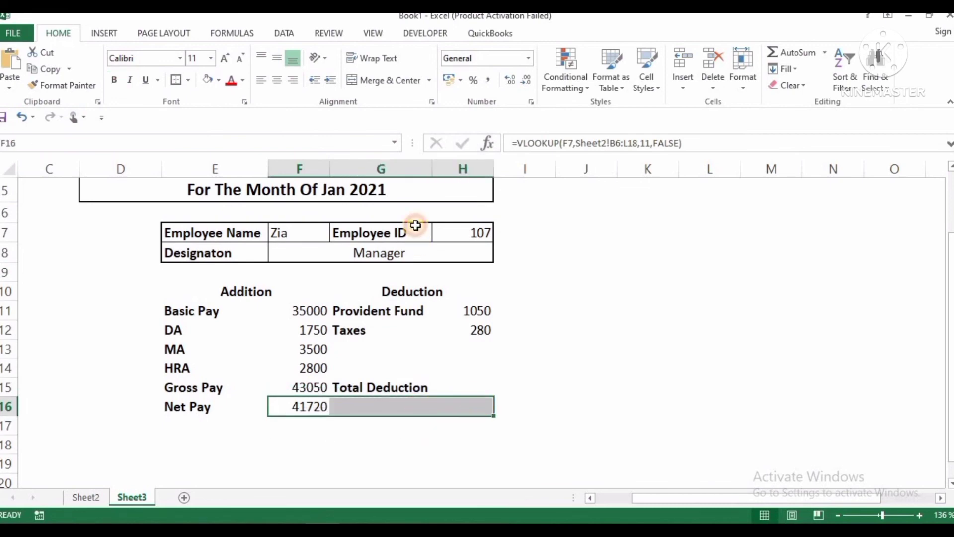
pyautogui.click(359, 80)
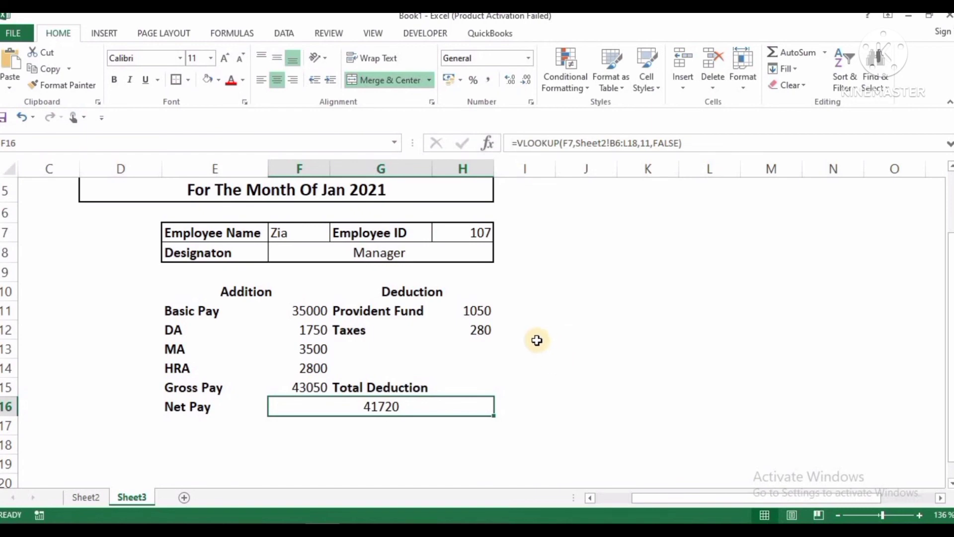
# Apply All Borders and a Thick Box Border to the Addition and Deduction table E10:H16
pyautogui.scroll(1, 537, 340)
pyautogui.moveTo(224, 301); pyautogui.dragTo(437, 388)
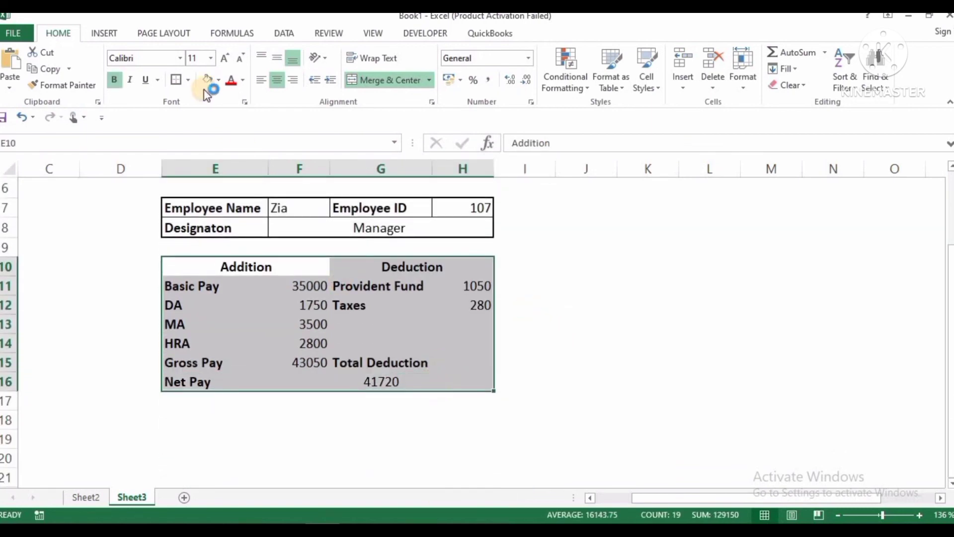
pyautogui.click(189, 80)
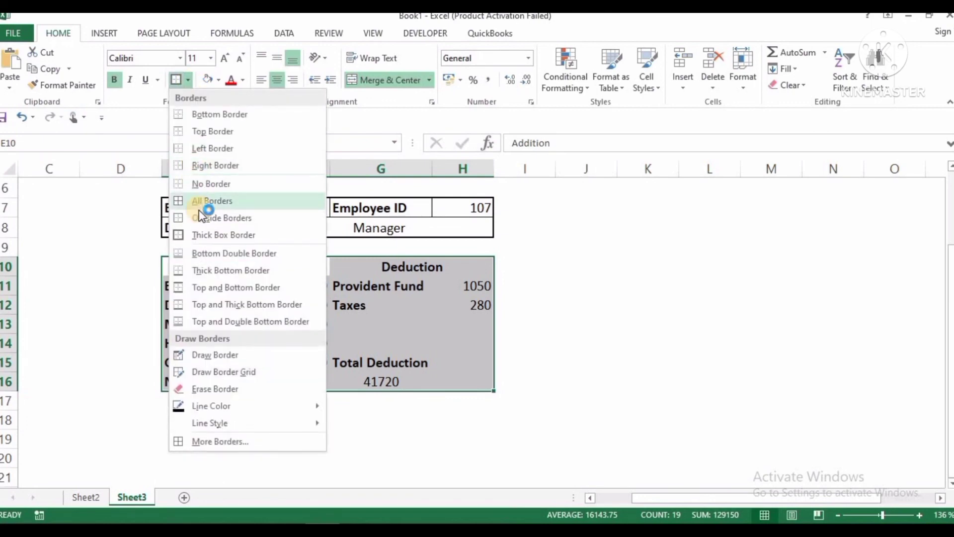
pyautogui.click(204, 200)
pyautogui.click(547, 343)
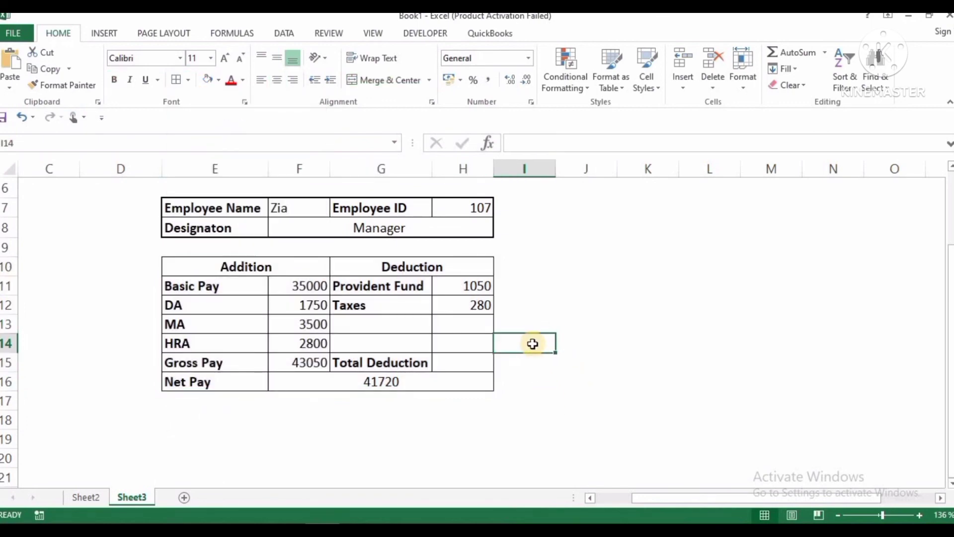
pyautogui.moveTo(172, 265); pyautogui.dragTo(422, 372)
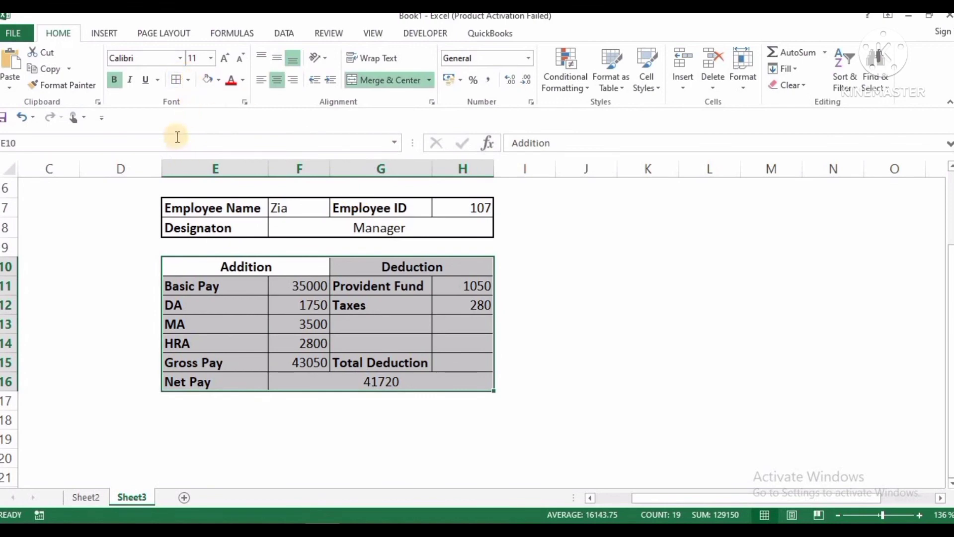
pyautogui.click(188, 80)
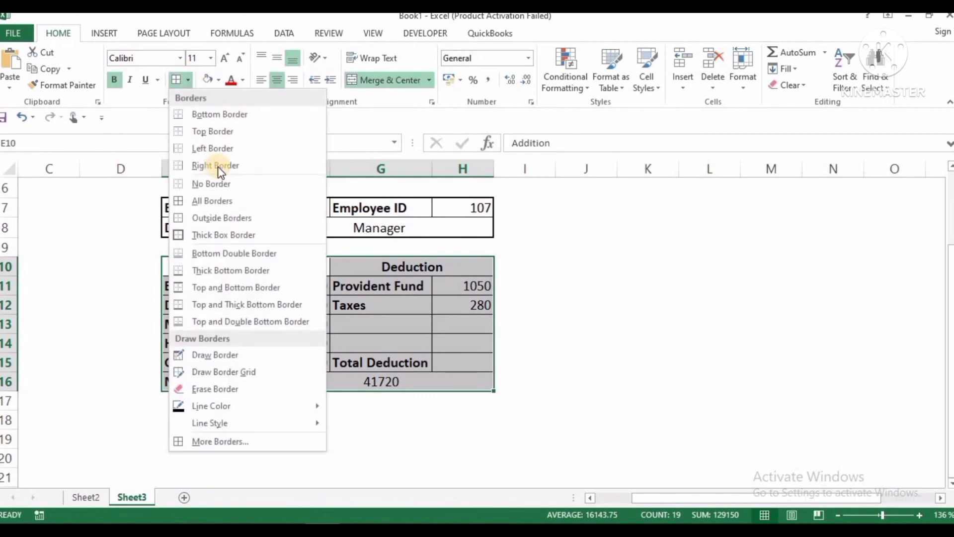
pyautogui.click(225, 237)
pyautogui.click(589, 288)
# Choose the employee listed directly after the current one for Employee Name in F7 and review the slip down to Net Pay
pyautogui.scroll(2, 520, 309)
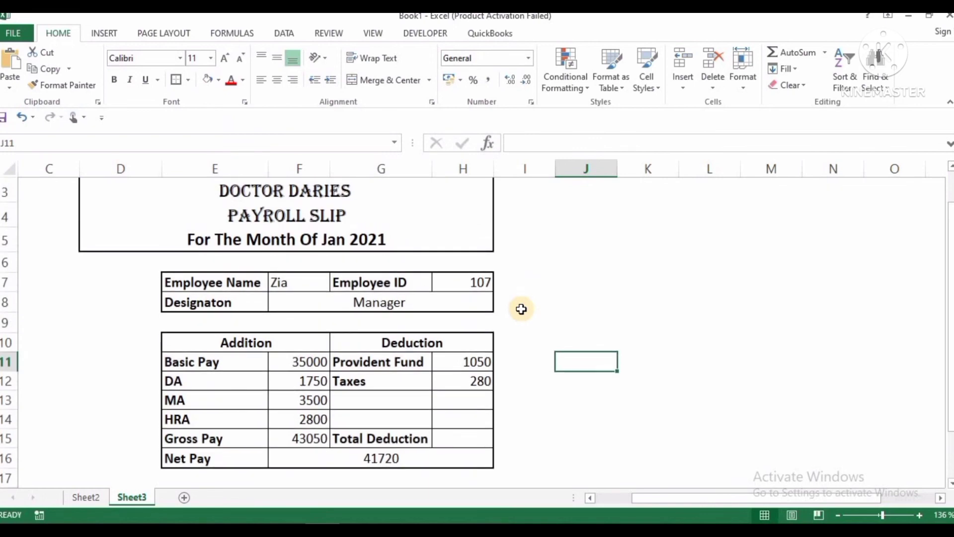
pyautogui.scroll(2, 521, 309)
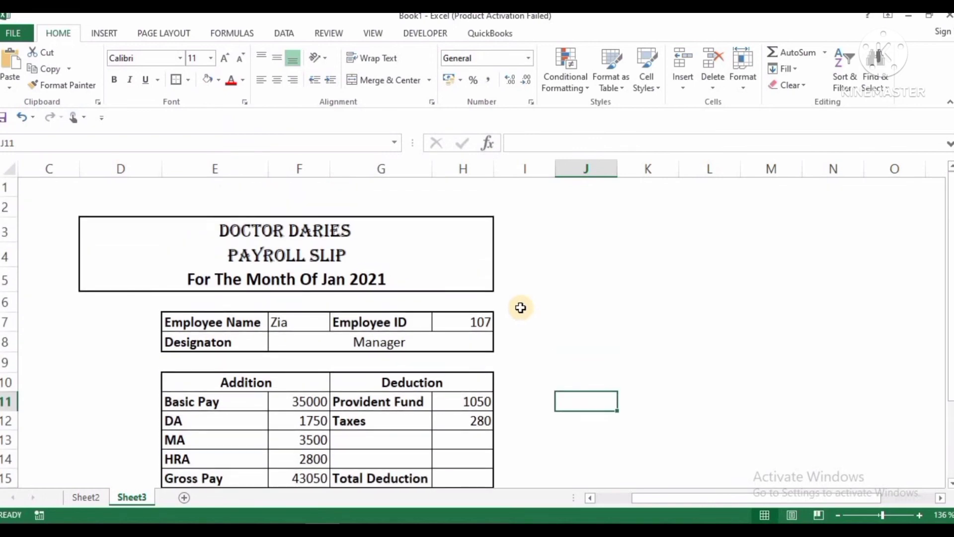
pyautogui.click(300, 324)
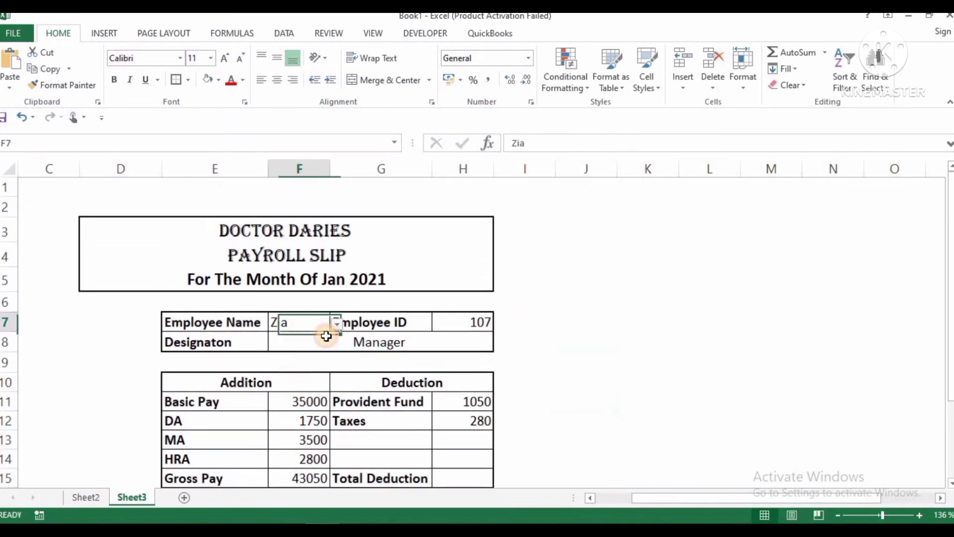
pyautogui.click(337, 324)
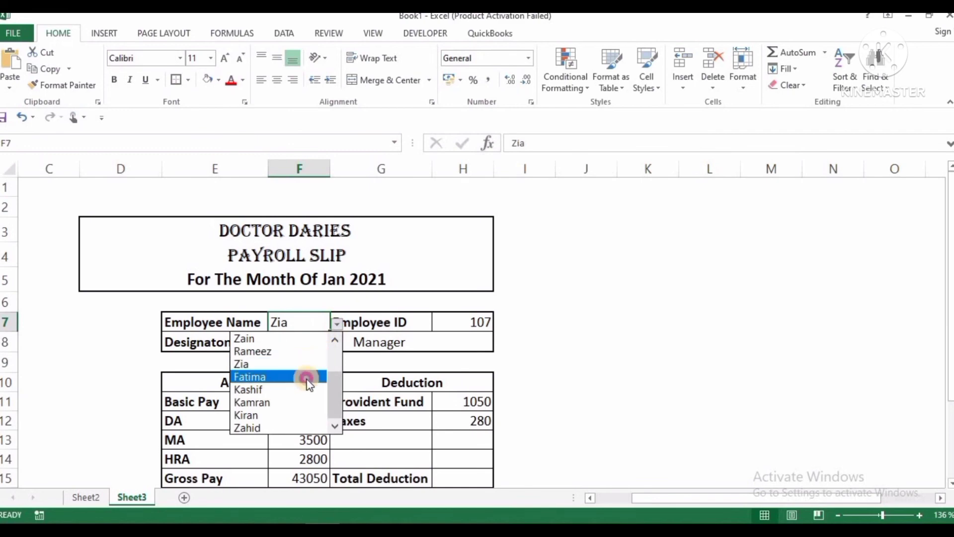
pyautogui.click(308, 376)
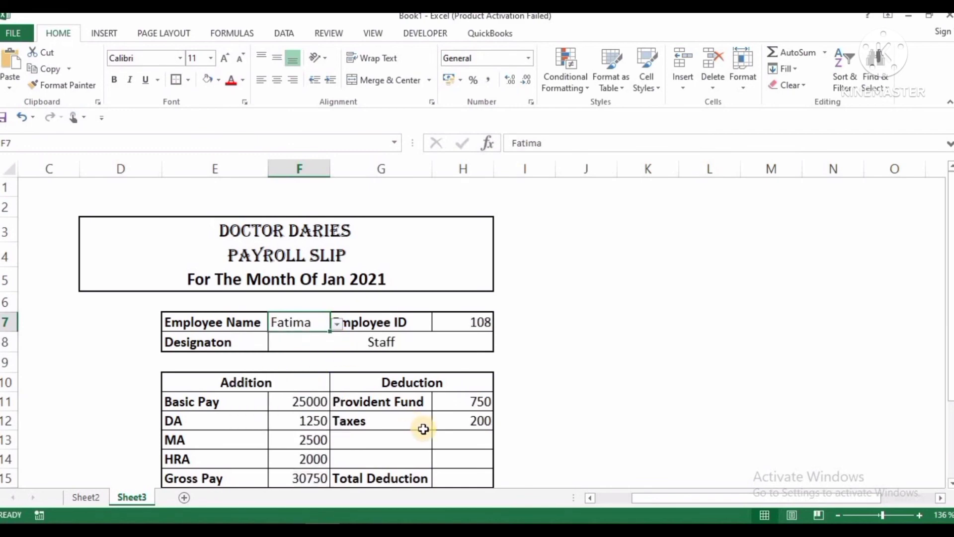
pyautogui.scroll(-1, 424, 436)
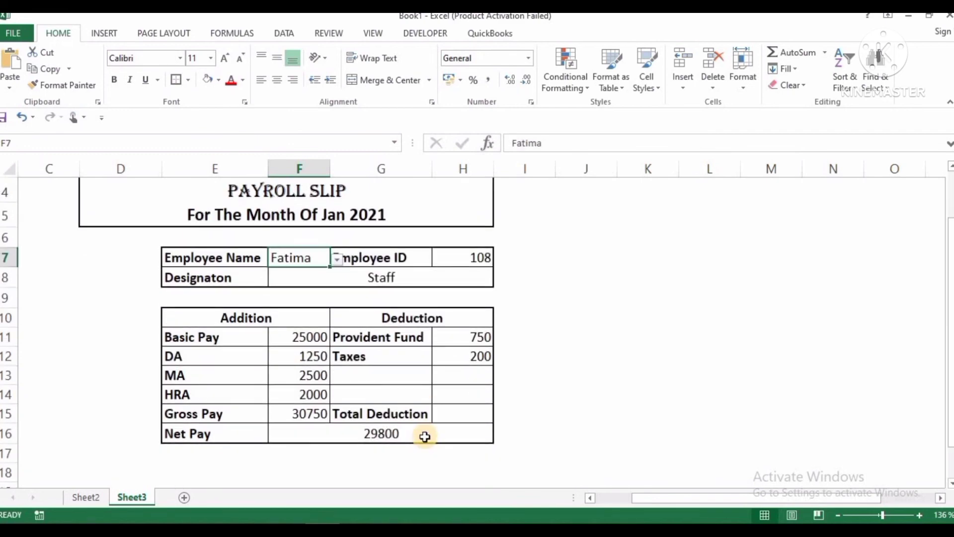
pyautogui.scroll(1, 425, 436)
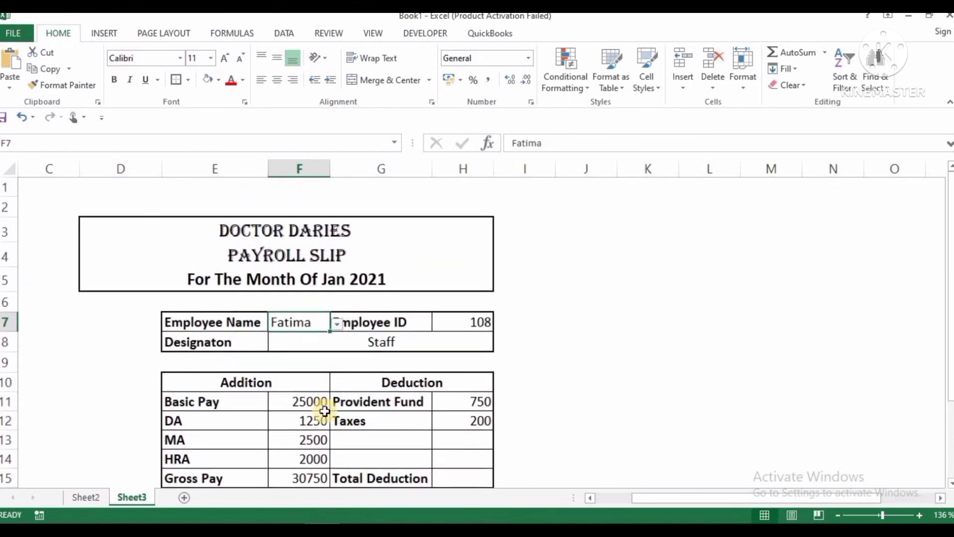